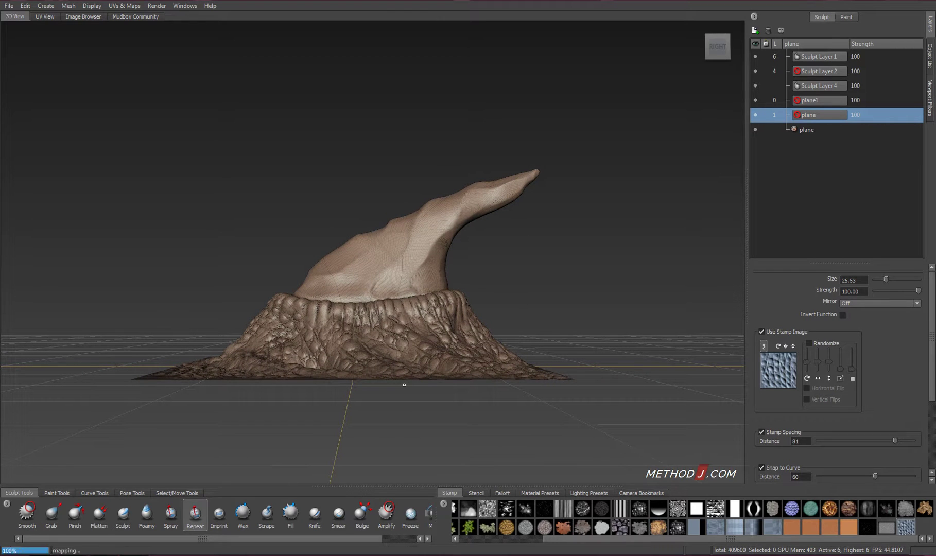
# Lower the spike mesh to subdivision level 2 and add a new sculpt layer.
pyautogui.press('pagedown')
pyautogui.press('pagedown')
pyautogui.press('pagedown')
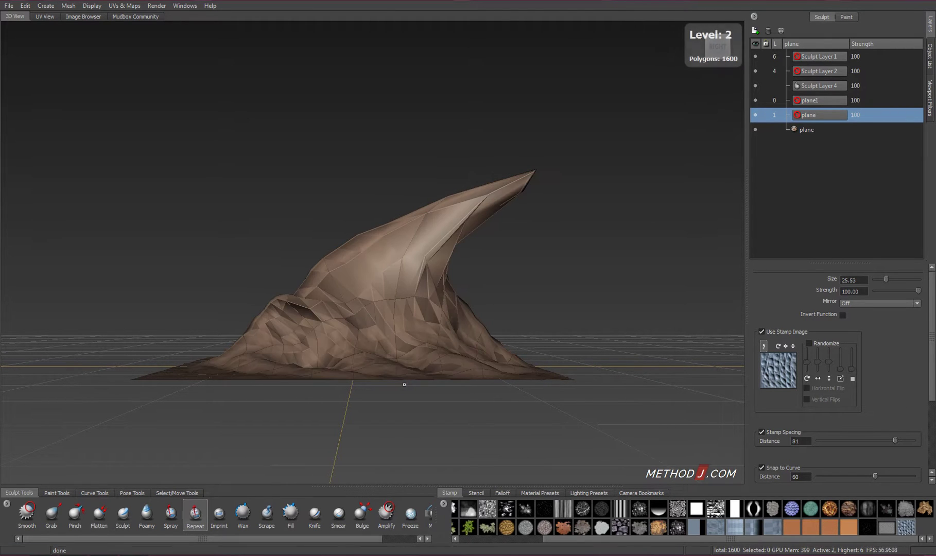
pyautogui.press('pagedown')
pyautogui.press('pageup')
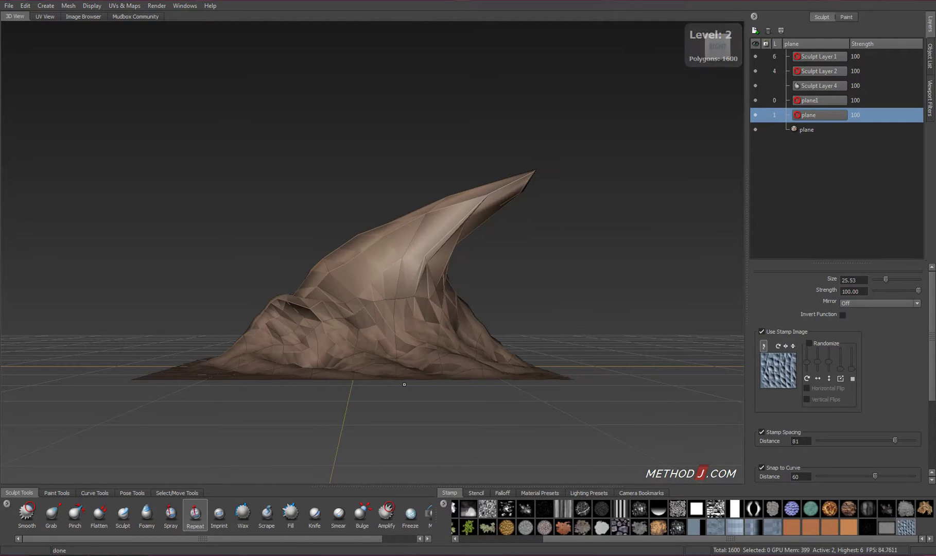
pyautogui.rightClick(840, 186)
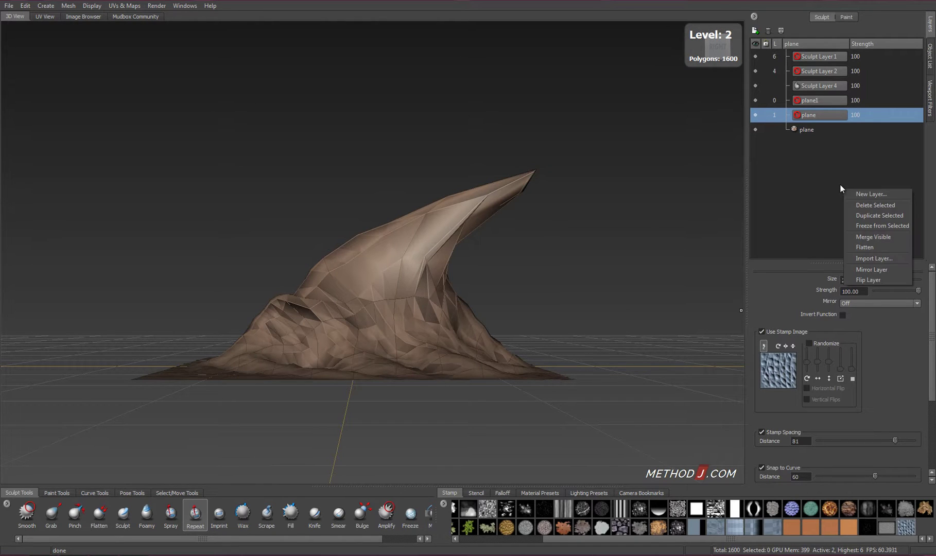
pyautogui.click(870, 194)
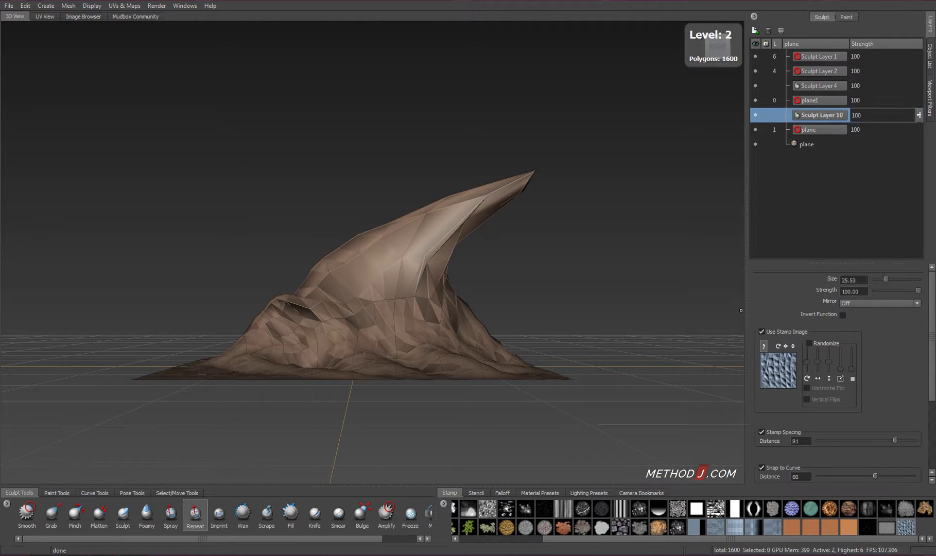
# Use the Grab tool on the new layer to pull the spike's tip and body back, making it stand more upright.
pyautogui.click(52, 515)
pyautogui.moveTo(463, 220)
pyautogui.mouseDown()
pyautogui.moveTo(464, 186)
pyautogui.moveTo(425, 216)
pyautogui.moveTo(333, 216)
pyautogui.mouseUp()
pyautogui.moveTo(474, 192); pyautogui.dragTo(456, 190)
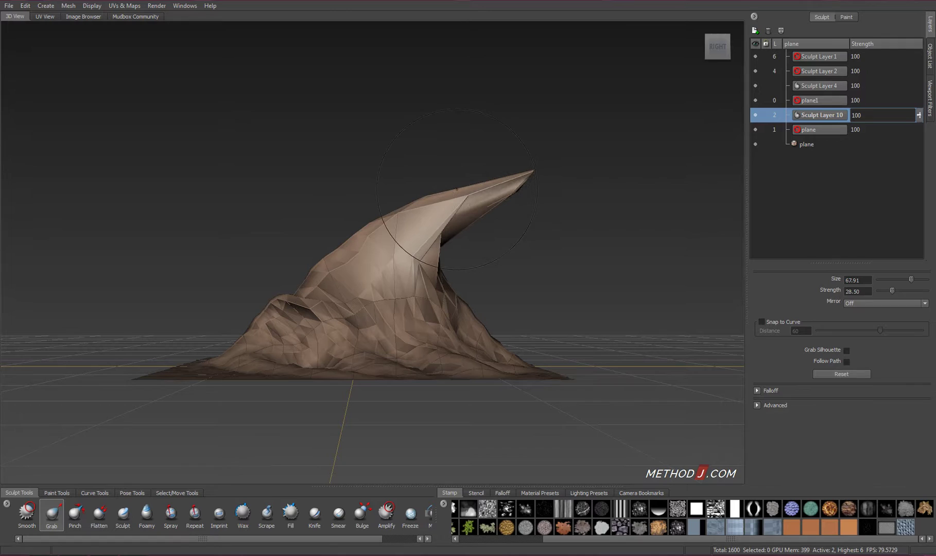
pyautogui.moveTo(531, 170); pyautogui.dragTo(505, 159)
pyautogui.moveTo(452, 204); pyautogui.dragTo(427, 205)
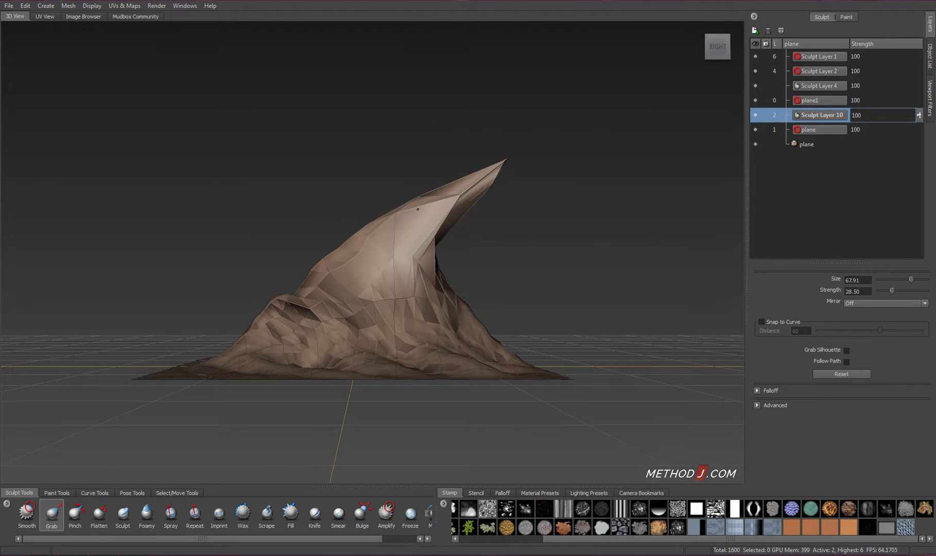
pyautogui.moveTo(396, 252); pyautogui.dragTo(364, 245)
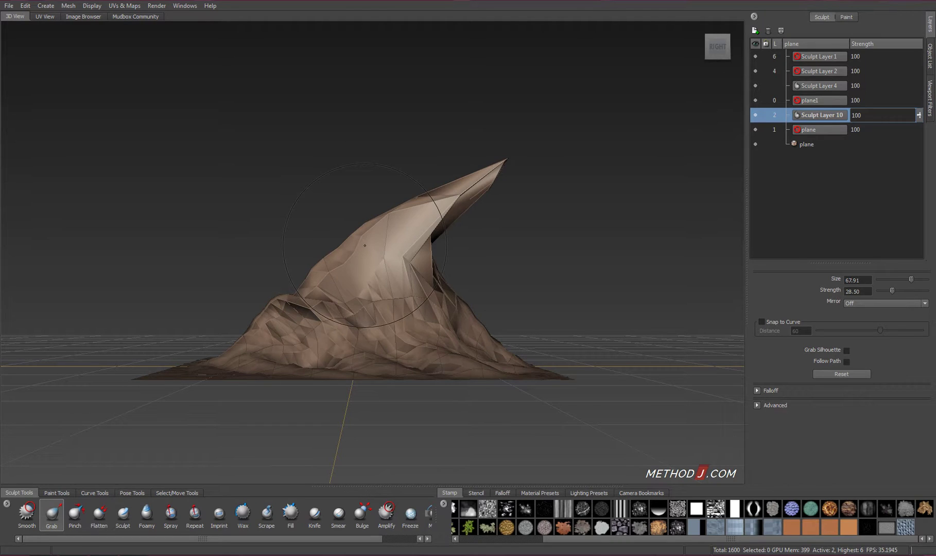
# Raise the mesh to subdivision level 5 and adjust the spike's shape on Sculpt Layer 4 with the Grab tool.
pyautogui.press('pageup')
pyautogui.press('pageup')
pyautogui.press('pageup')
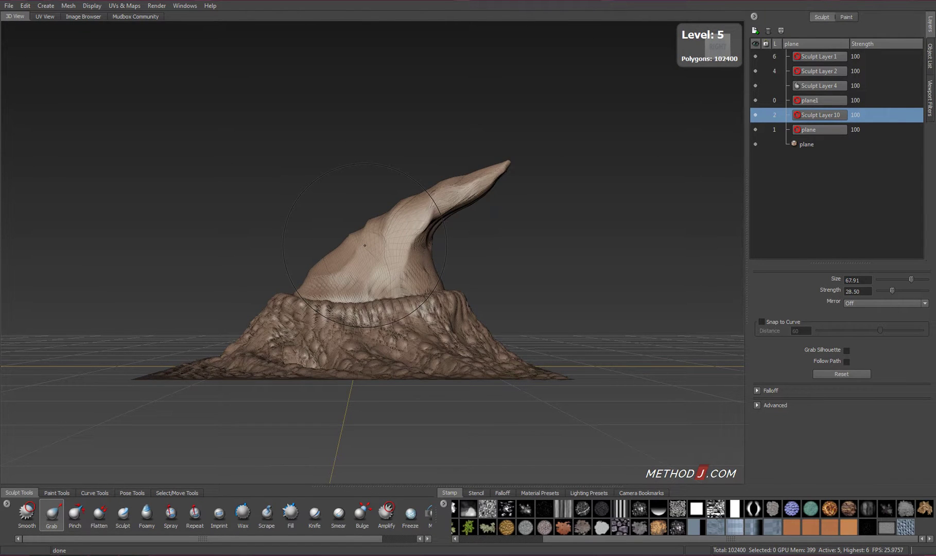
pyautogui.click(814, 88)
pyautogui.moveTo(499, 171)
pyautogui.mouseDown()
pyautogui.moveTo(459, 154)
pyautogui.moveTo(482, 154)
pyautogui.mouseUp()
pyautogui.moveTo(432, 235)
pyautogui.mouseDown()
pyautogui.moveTo(469, 237)
pyautogui.moveTo(582, 288)
pyautogui.moveTo(657, 293)
pyautogui.moveTo(726, 247)
pyautogui.moveTo(737, 255)
pyautogui.moveTo(741, 391)
pyautogui.moveTo(725, 407)
pyautogui.moveTo(498, 329)
pyautogui.moveTo(410, 227)
pyautogui.mouseUp()
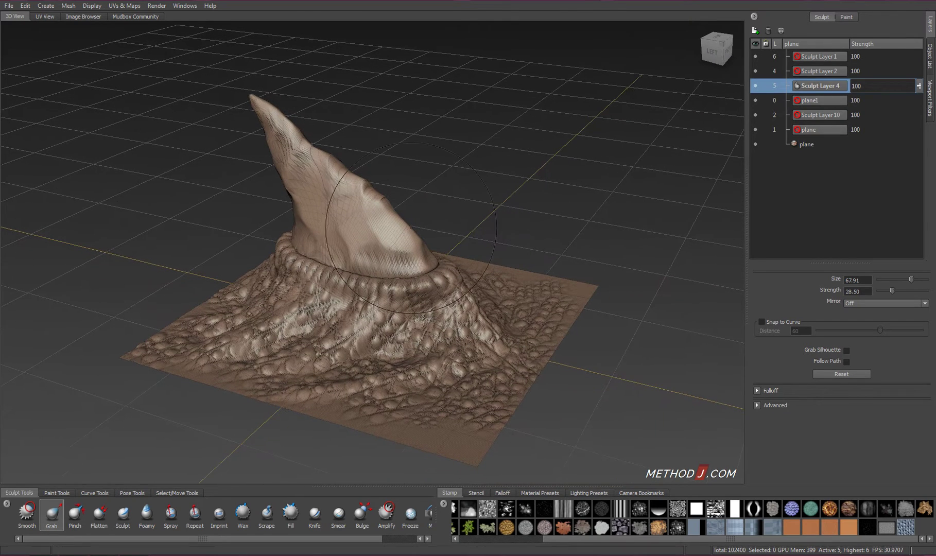
# Start a new texture map extraction operation and choose Vector Displacement Map as the map to generate.
pyautogui.click(9, 5)
pyautogui.click(25, 35)
pyautogui.click(127, 6)
pyautogui.moveTo(143, 69)
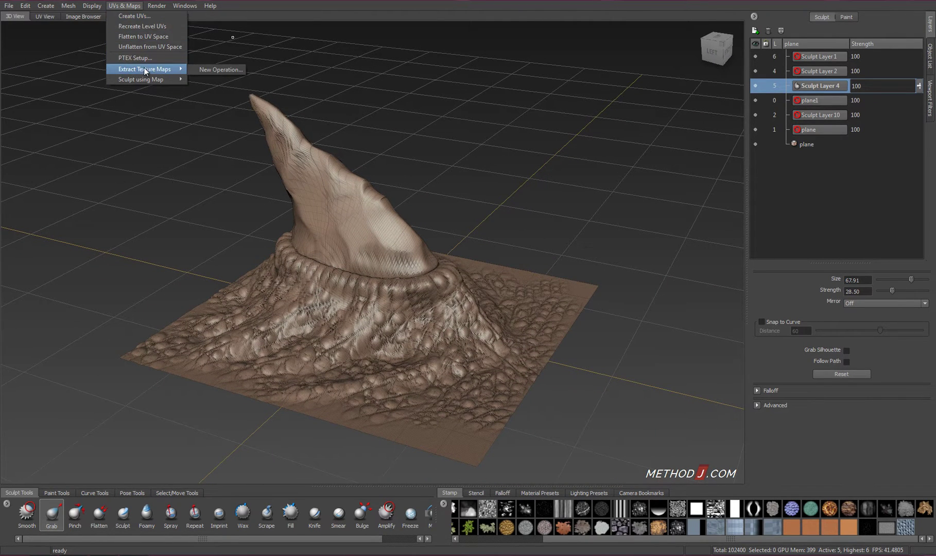
pyautogui.click(220, 69)
pyautogui.click(440, 254)
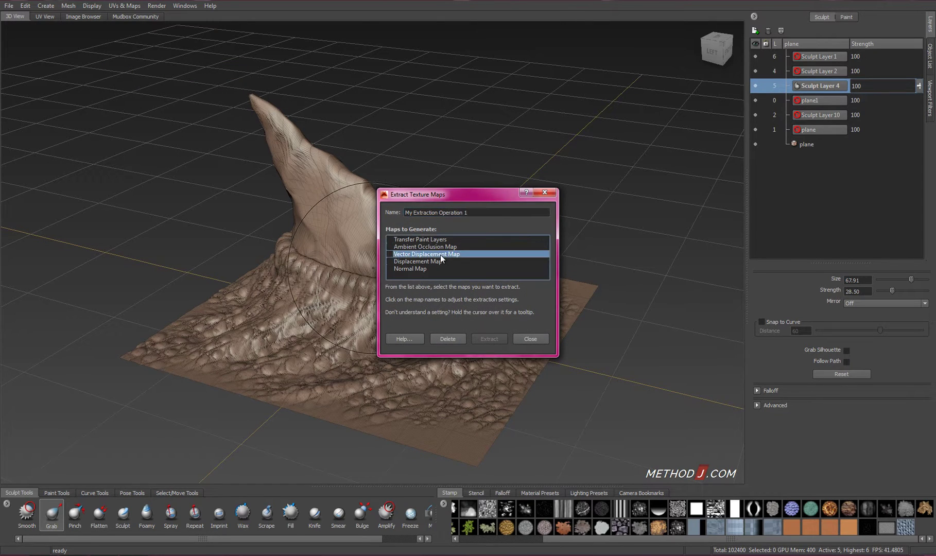
# Configure the extraction with the target model at level 0, the source model at level 6 and a 2048x2048 image size.
pyautogui.click(481, 207)
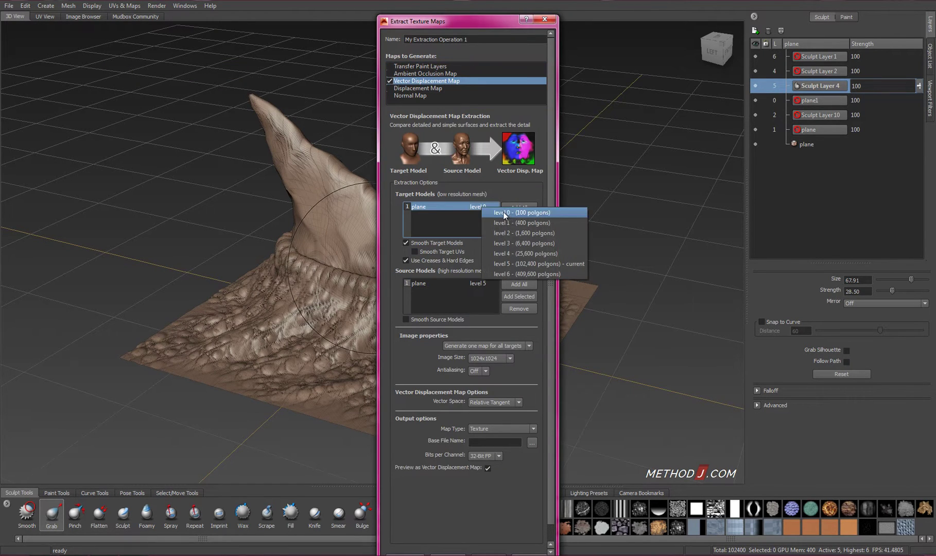
pyautogui.click(505, 212)
pyautogui.click(481, 284)
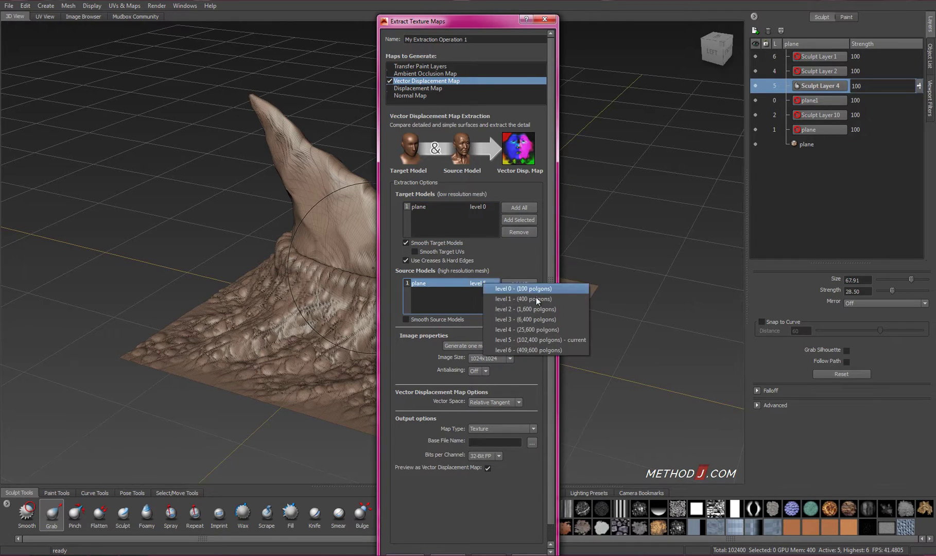
pyautogui.click(532, 349)
pyautogui.click(508, 359)
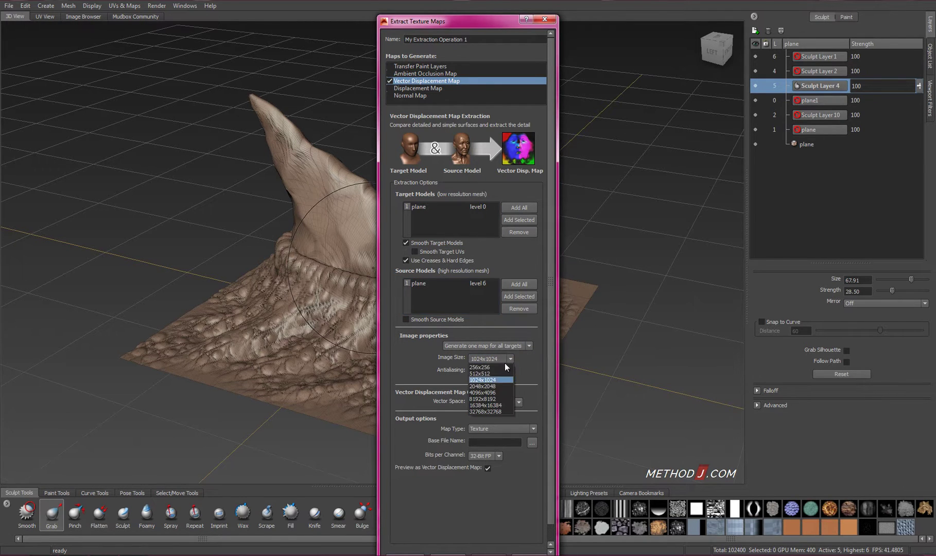
pyautogui.click(489, 386)
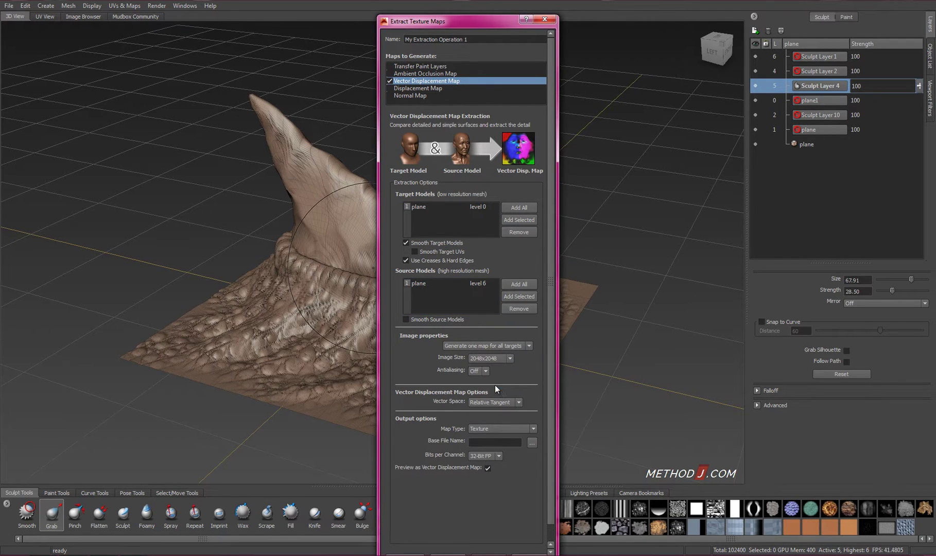
# Set the output file to spike_tile_2_vdm.tif in the lizard man folder, as a 32-bit floating point TIFF.
pyautogui.click(531, 442)
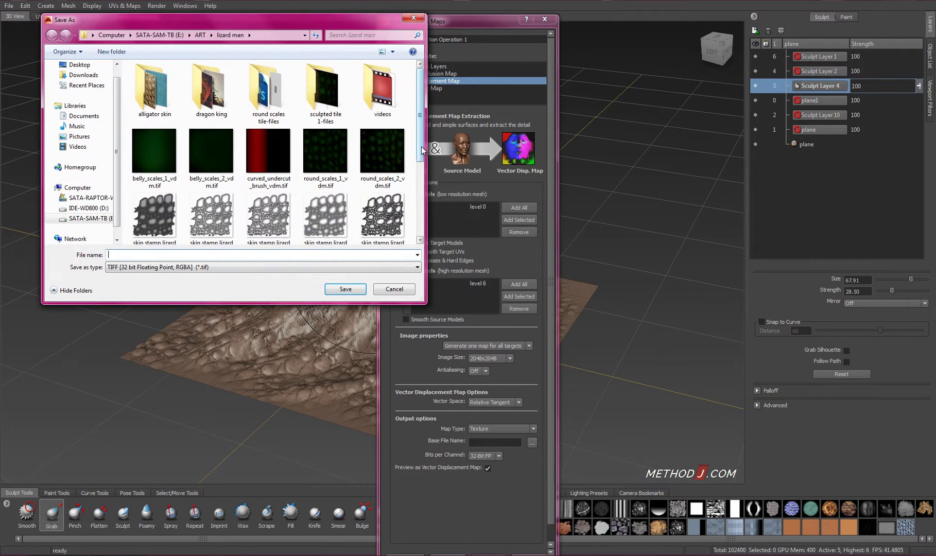
pyautogui.scroll(-2, 422, 149)
pyautogui.click(211, 139)
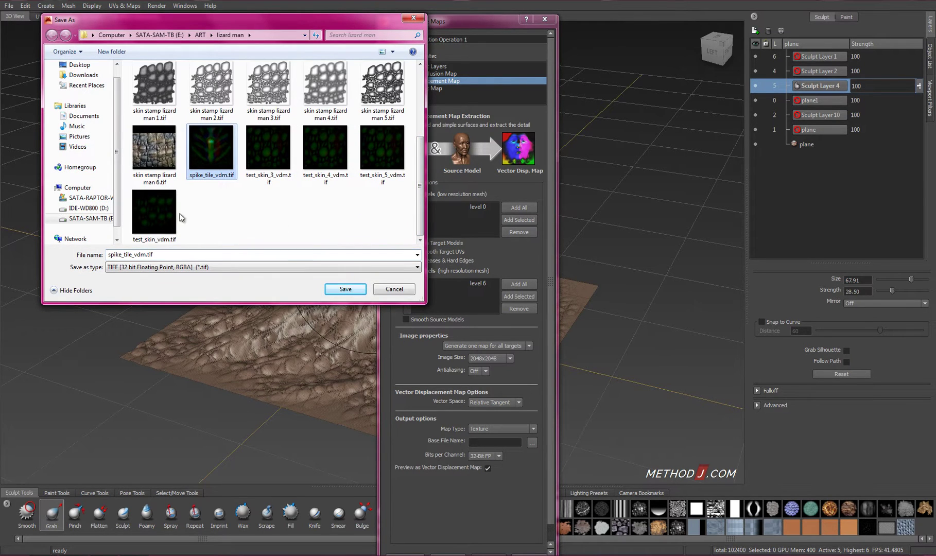
pyautogui.click(135, 254)
pyautogui.click(135, 254)
pyautogui.write('2_')
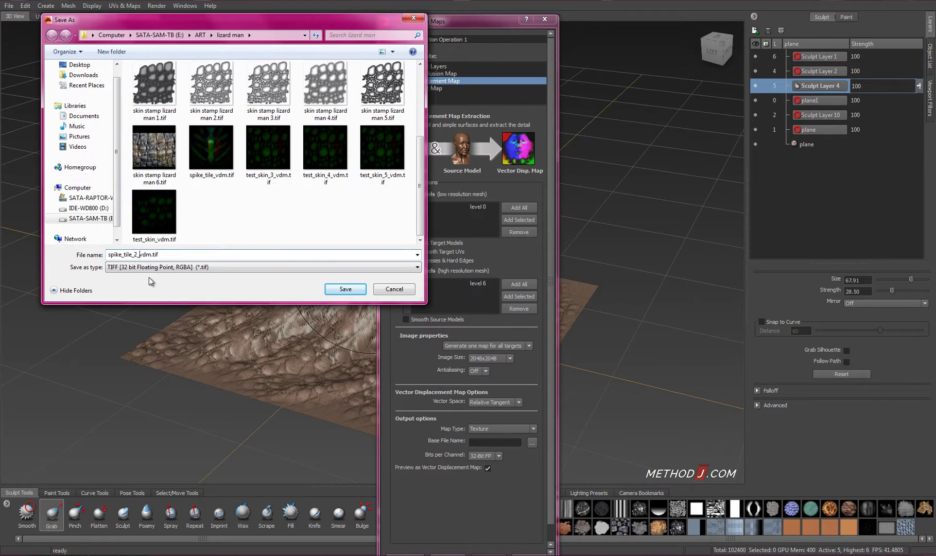
pyautogui.press('Return')
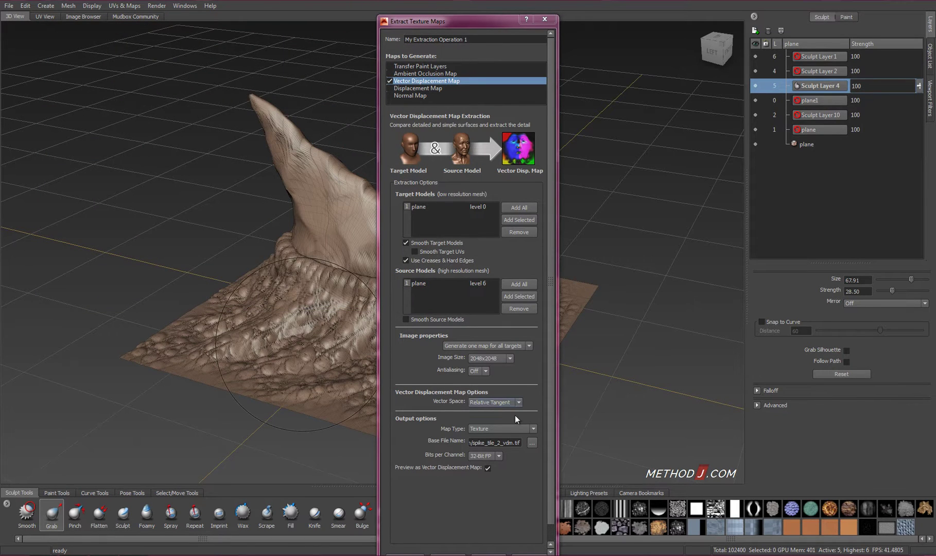
# Turn off Preview as Vector Displacement Map and extract the map.
pyautogui.moveTo(500, 442); pyautogui.dragTo(515, 445)
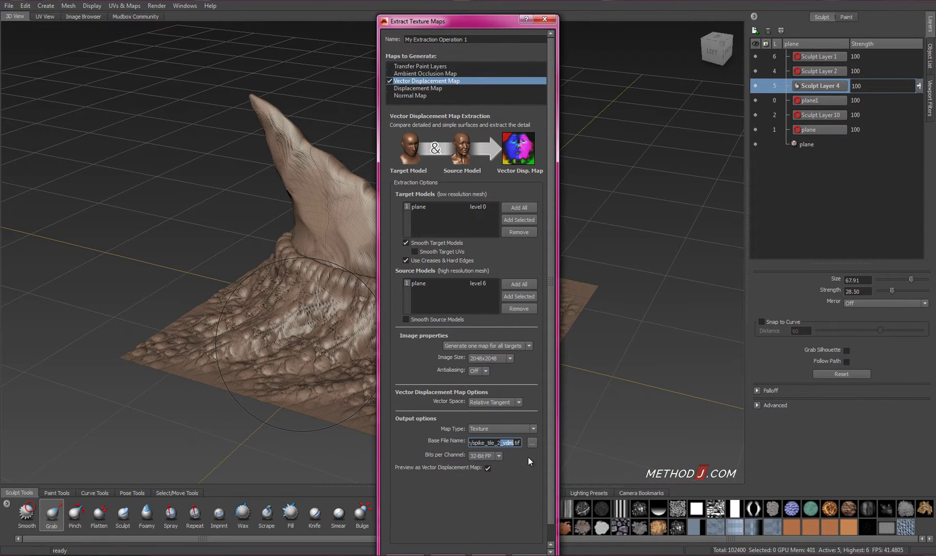
pyautogui.scroll(-2, 548, 451)
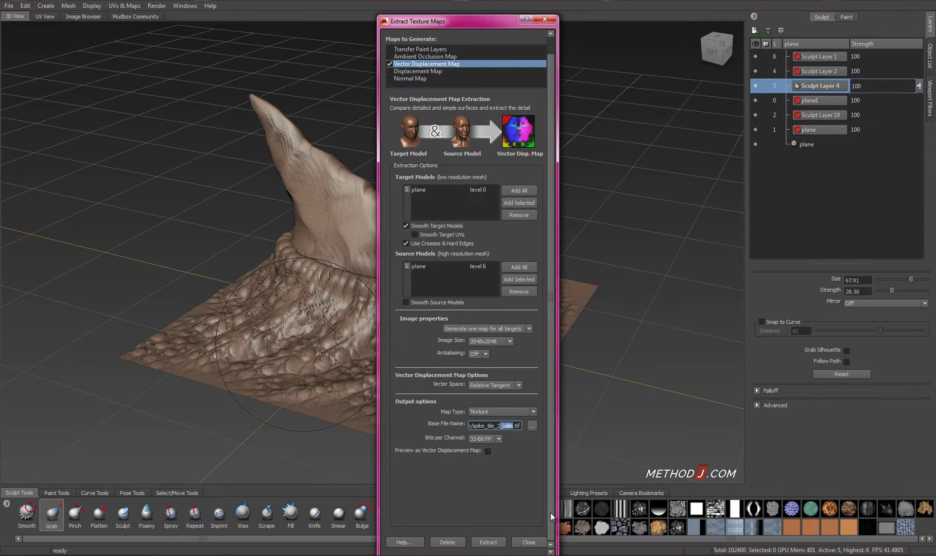
pyautogui.click(487, 543)
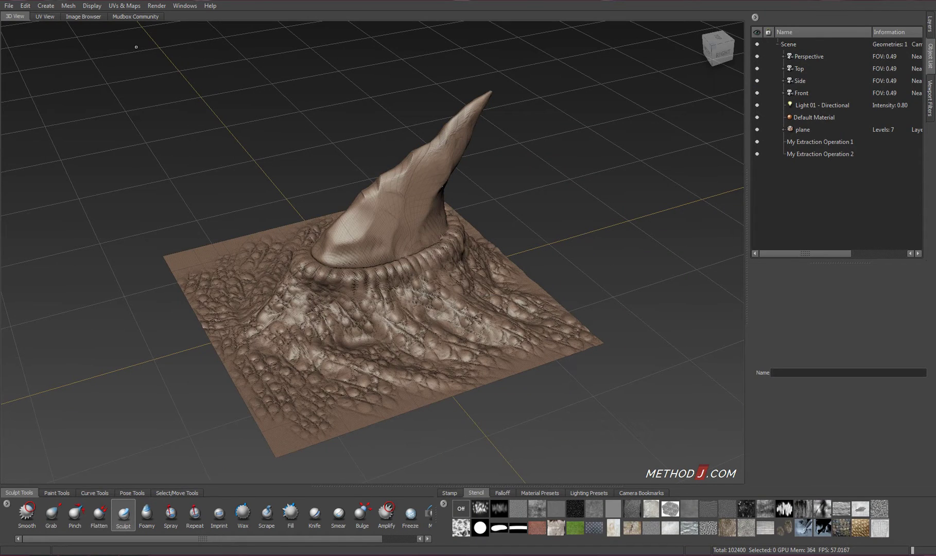
# Create a new plane mesh, hide the sculpted plane and select plane1.
pyautogui.click(46, 6)
pyautogui.moveTo(55, 16)
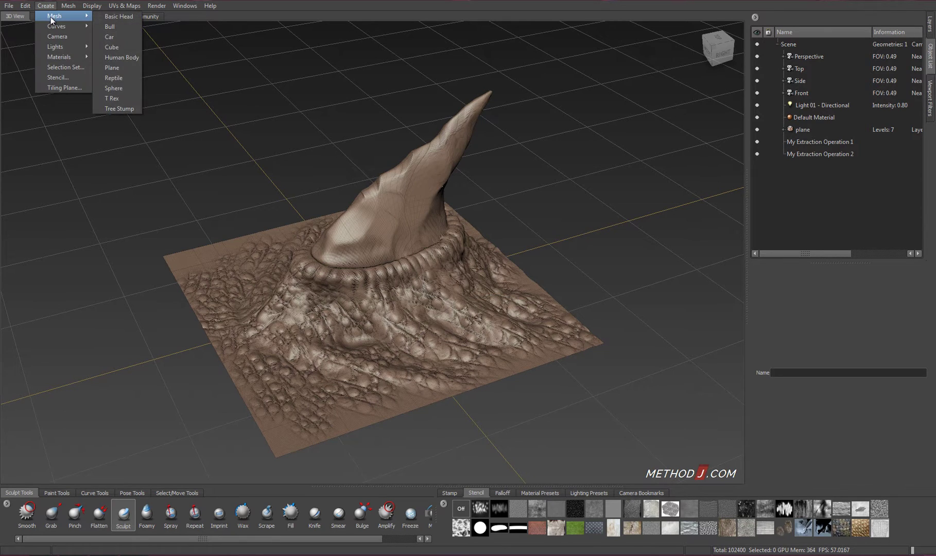
pyautogui.click(128, 72)
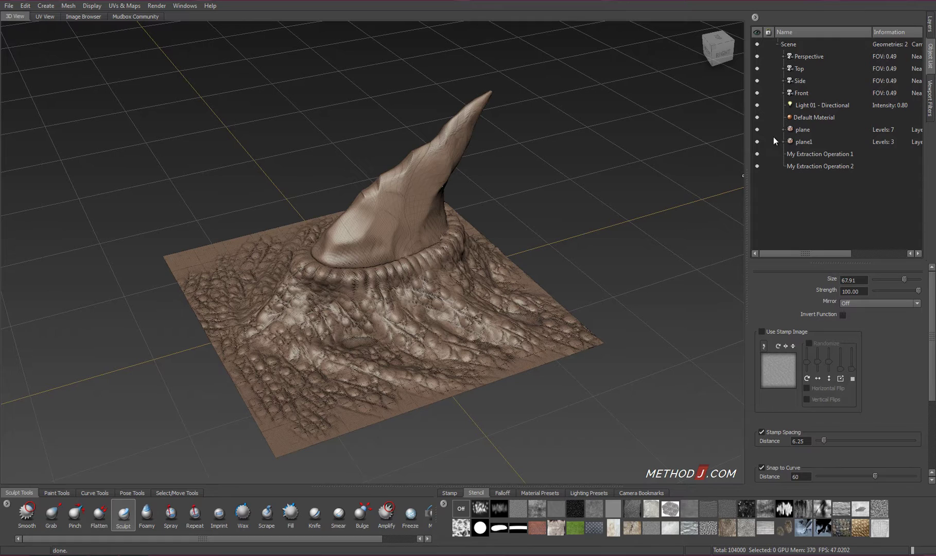
pyautogui.click(757, 130)
pyautogui.click(807, 140)
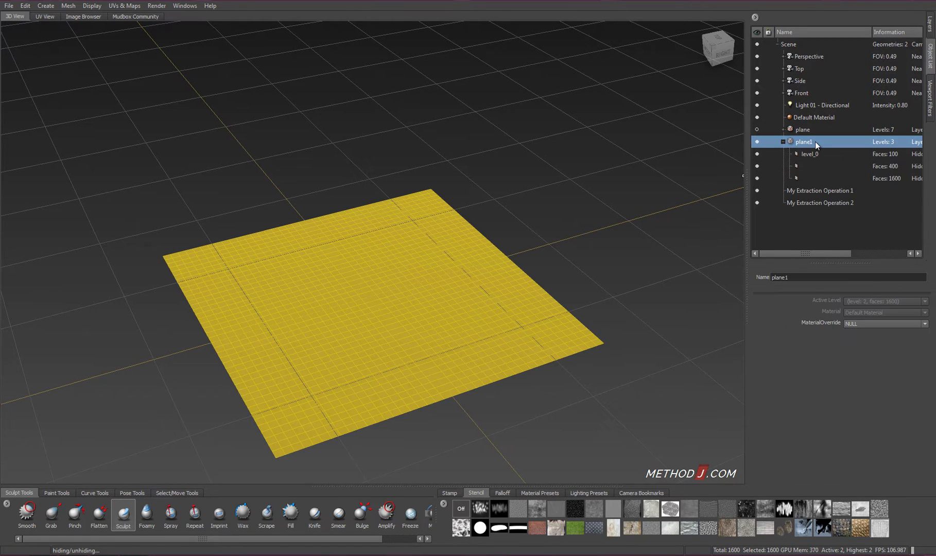
# Lower plane1 to subdivision level 0 and deselect it.
pyautogui.keyDown('alt'); pyautogui.moveTo(554, 211); pyautogui.dragTo(502, 256); pyautogui.keyUp('alt')
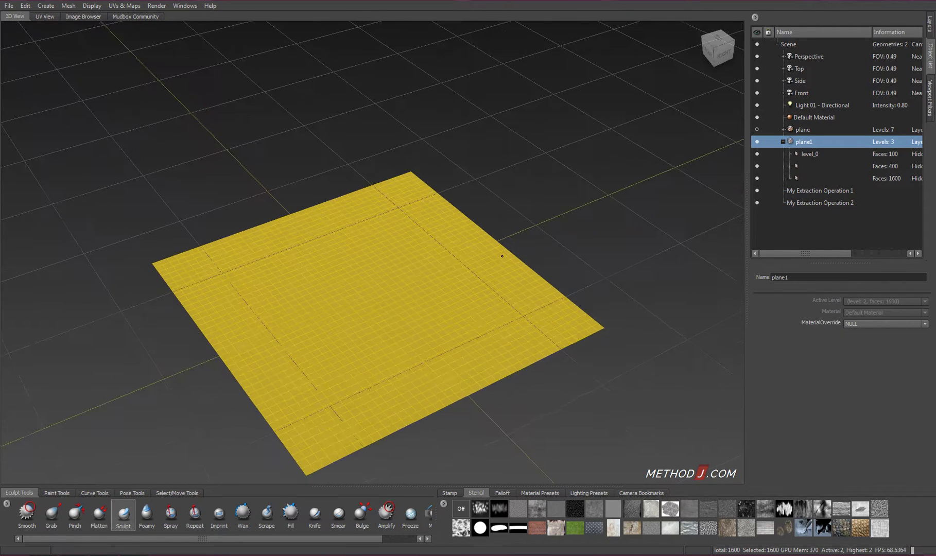
pyautogui.press('pagedown')
pyautogui.press('pagedown')
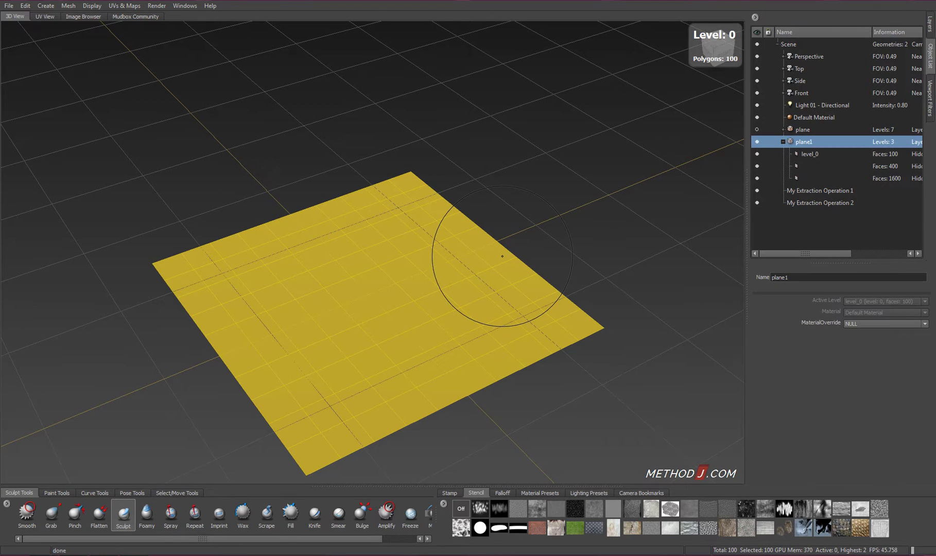
pyautogui.keyDown('alt'); pyautogui.moveTo(468, 308); pyautogui.dragTo(477, 267, button='middle'); pyautogui.keyUp('alt')
pyautogui.rightClick(394, 255)
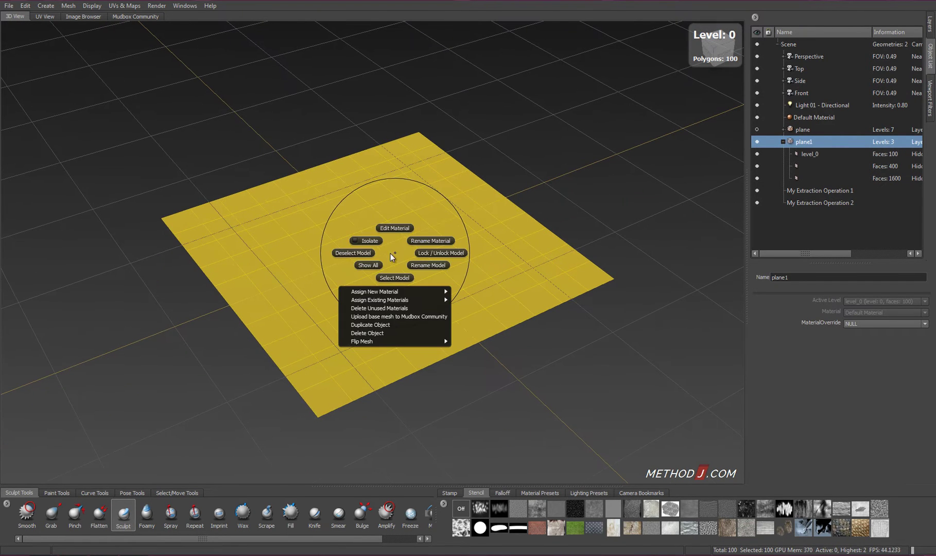
# Create another texture map extraction operation that generates a Vector Displacement Map.
pyautogui.click(124, 5)
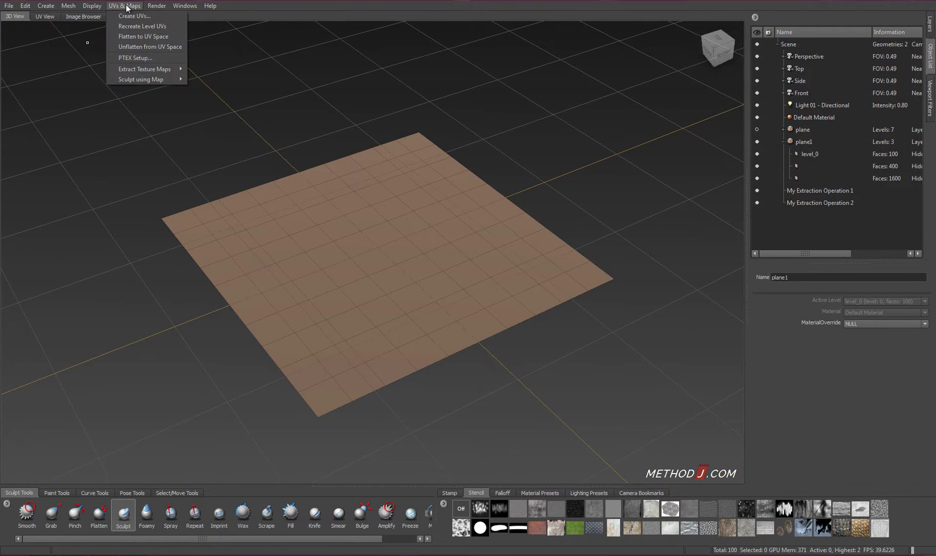
pyautogui.moveTo(146, 69)
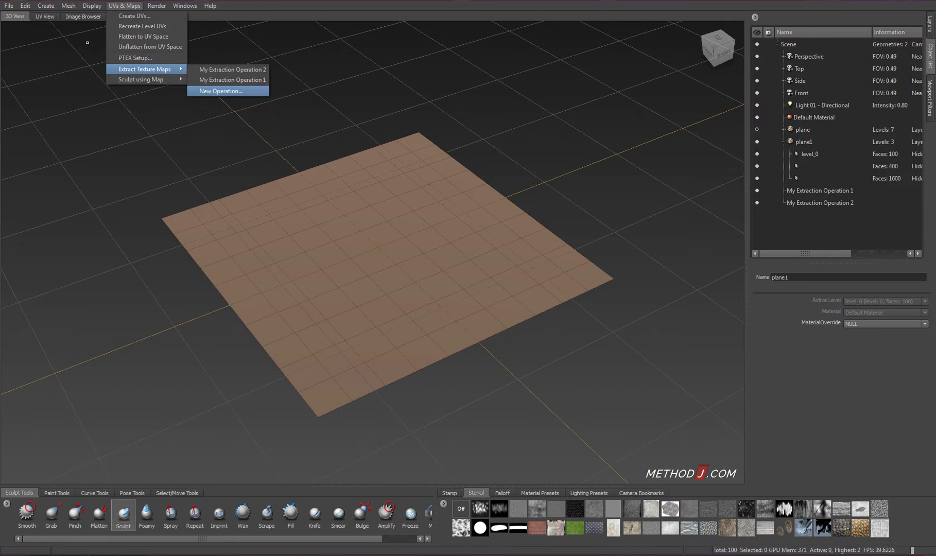
pyautogui.click(222, 90)
pyautogui.click(426, 254)
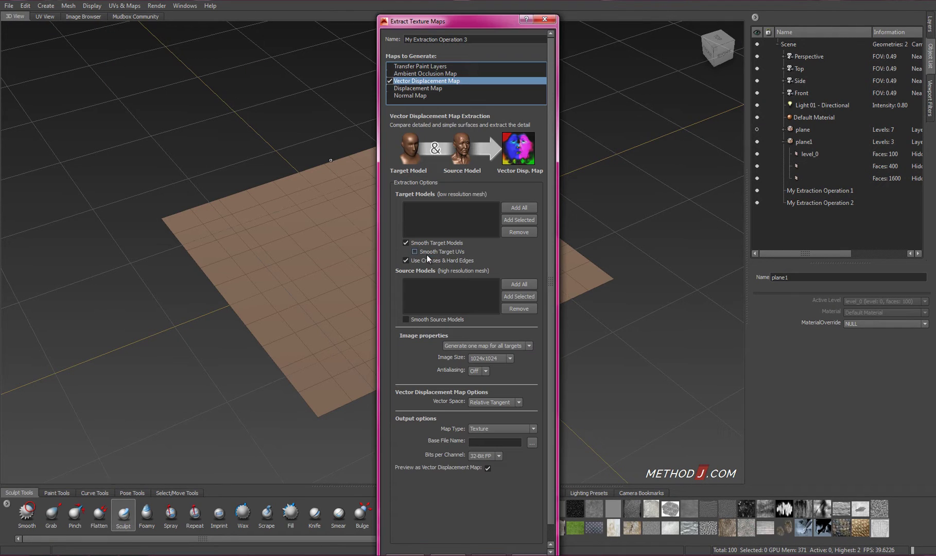
# Assign only plane1 at level 0 as the target model and only the sculpted plane at level 6 as the source model.
pyautogui.click(514, 207)
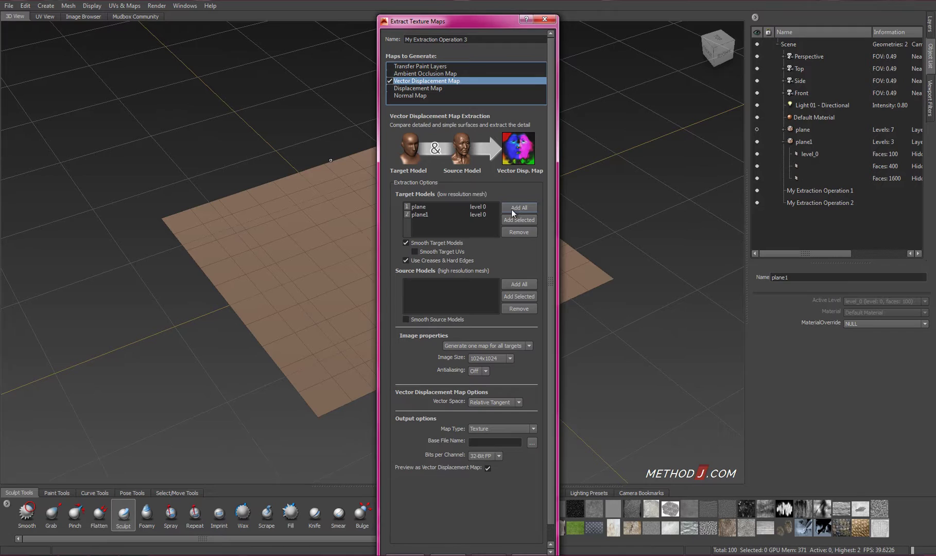
pyautogui.click(518, 287)
pyautogui.click(424, 209)
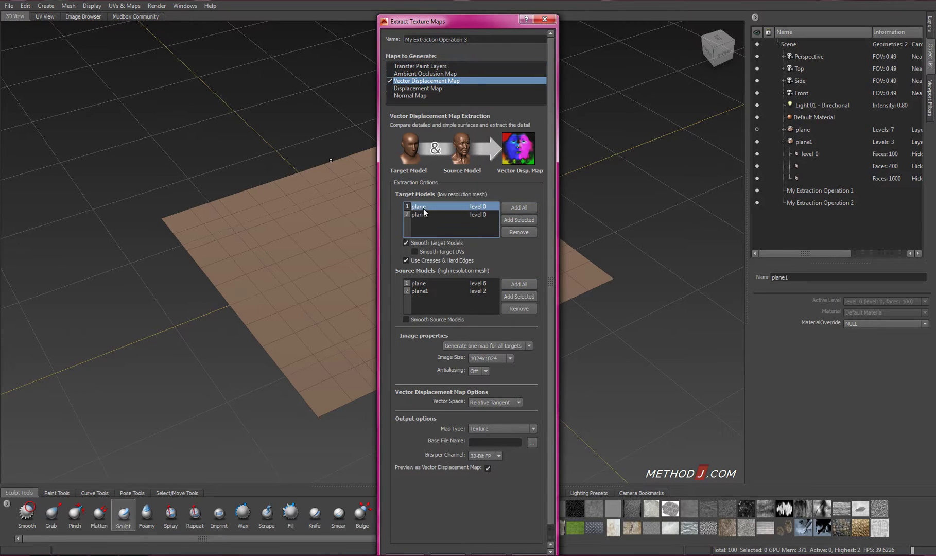
pyautogui.click(519, 232)
pyautogui.click(427, 291)
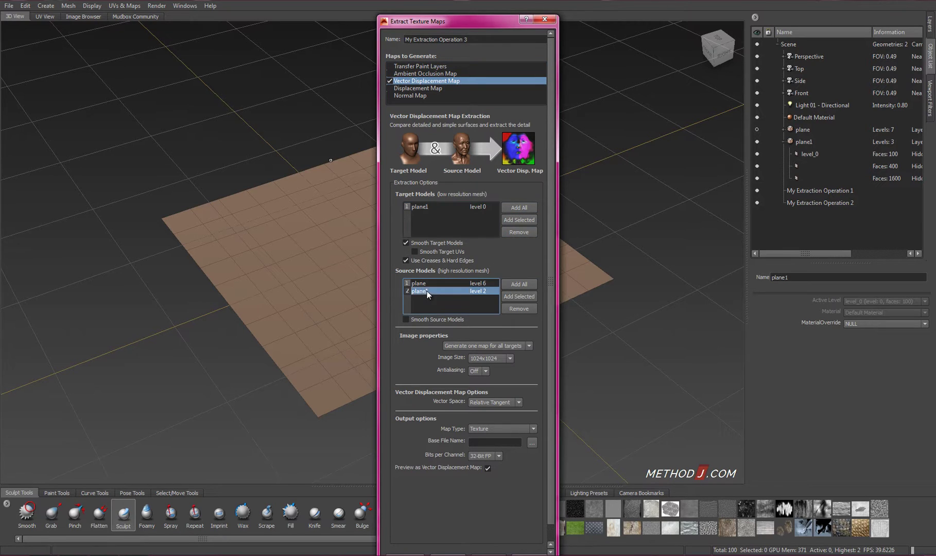
pyautogui.click(521, 308)
# Set the map's image size to 2048x2048 and its output file to spike_tile_4_vdm.tif in the lizard man folder.
pyautogui.click(499, 358)
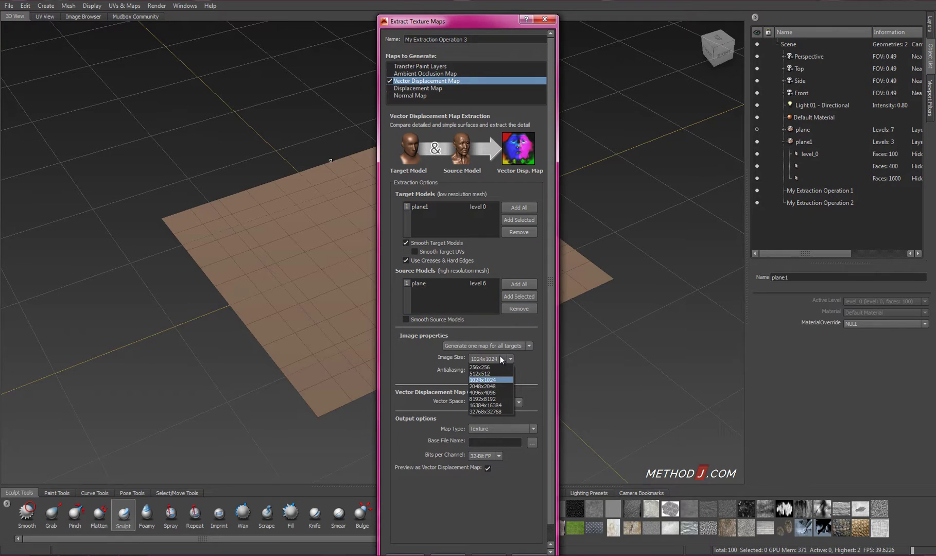
pyautogui.click(497, 386)
pyautogui.click(533, 443)
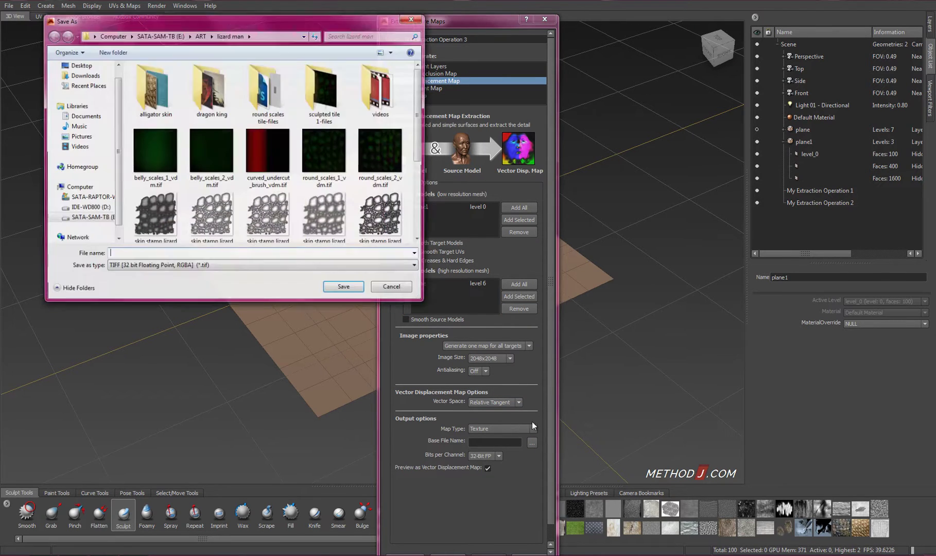
pyautogui.click(268, 144)
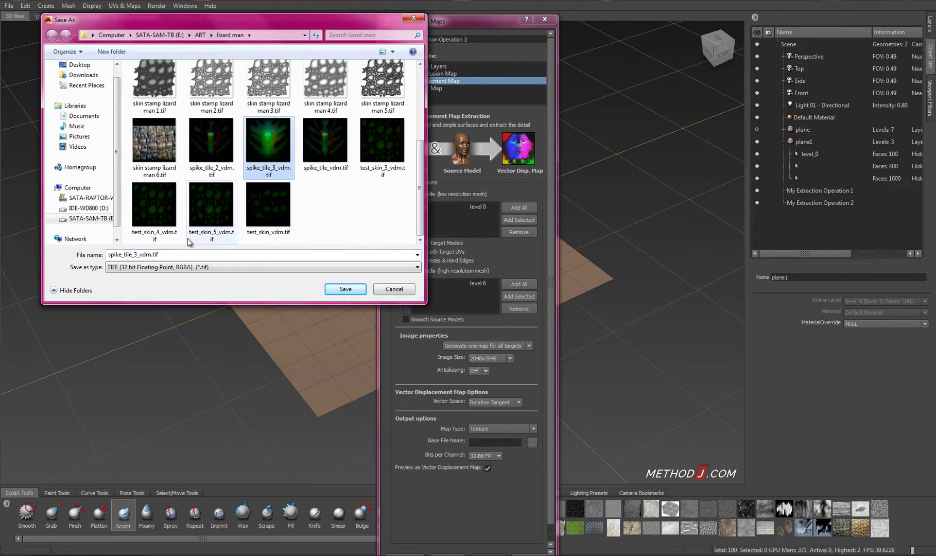
pyautogui.click(135, 253)
pyautogui.write('4')
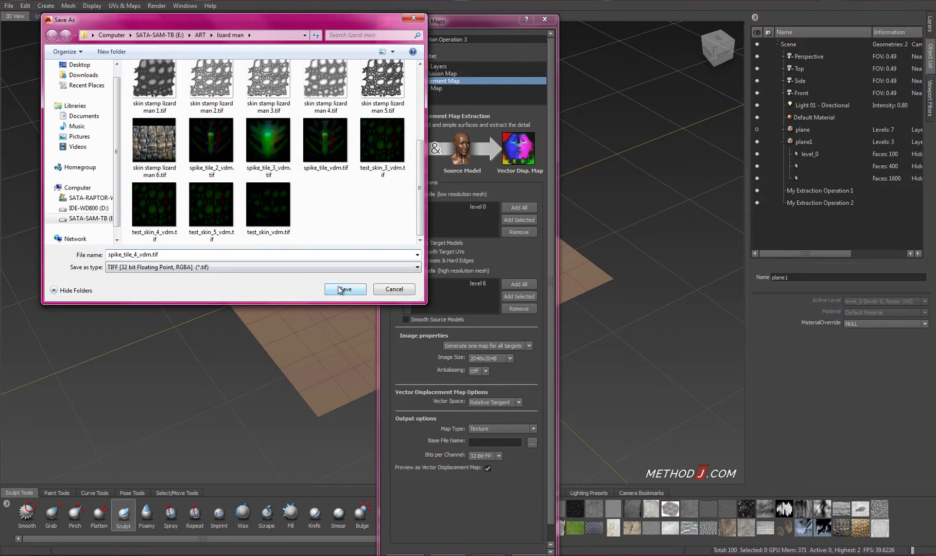
pyautogui.click(345, 289)
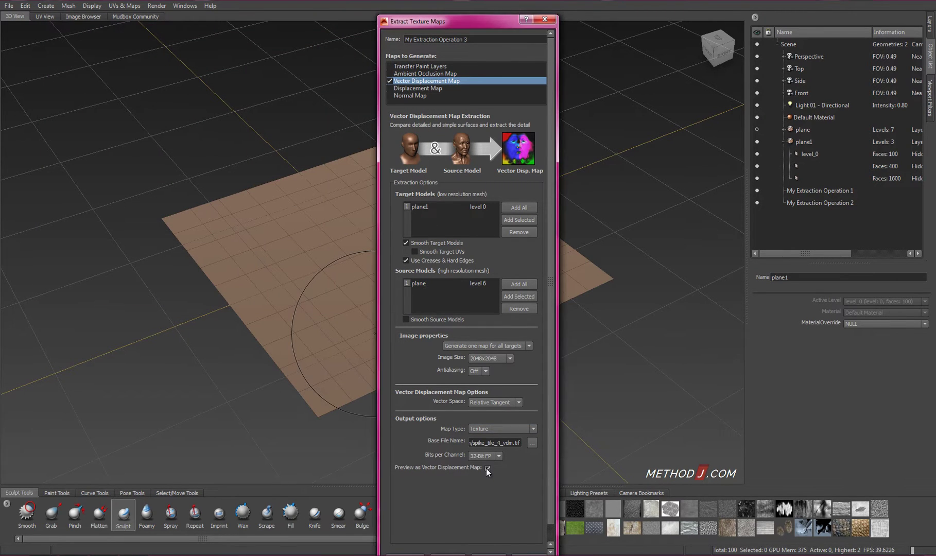
# Turn off the vector displacement preview, extract the map and dismiss the extraction results.
pyautogui.scroll(-1, 547, 450)
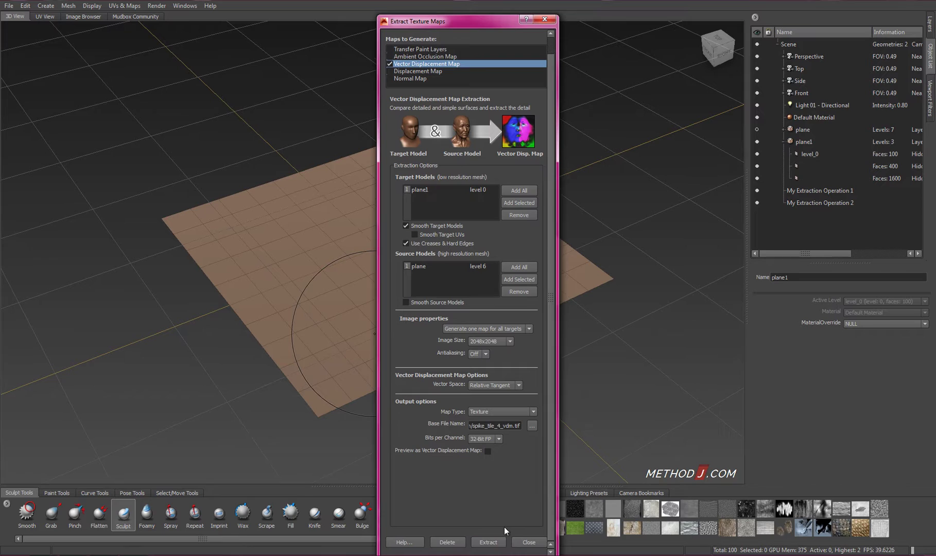
pyautogui.click(488, 542)
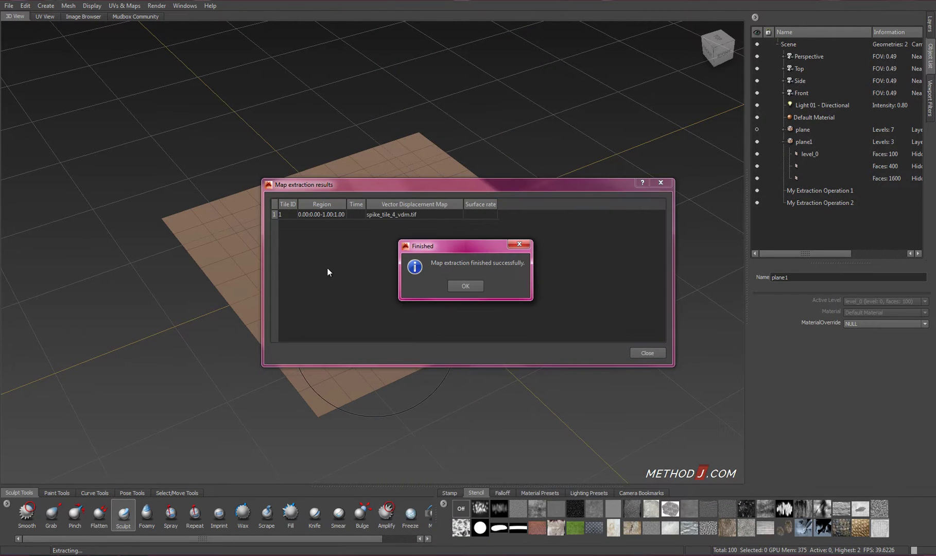
pyautogui.click(464, 287)
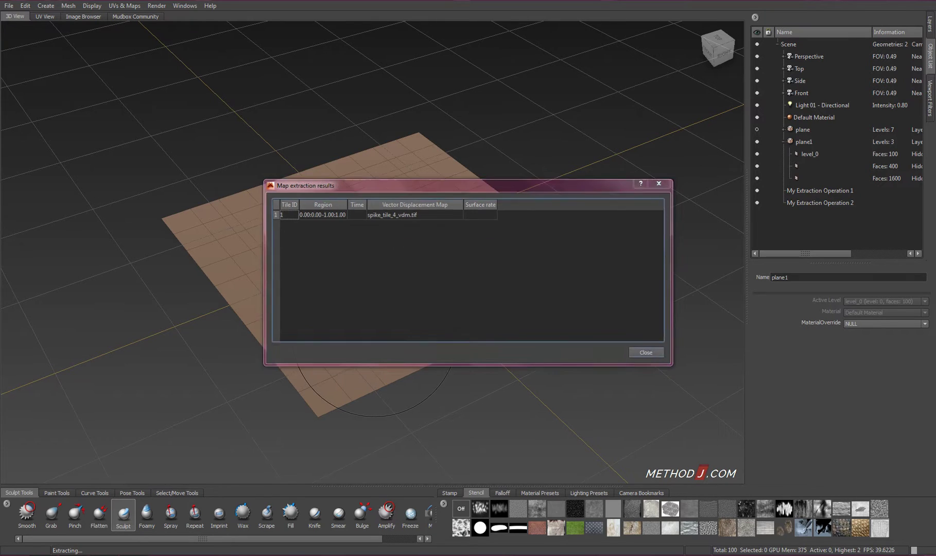
pyautogui.click(647, 353)
# Subdivide plane1 up to level 5.
pyautogui.rightClick(415, 261)
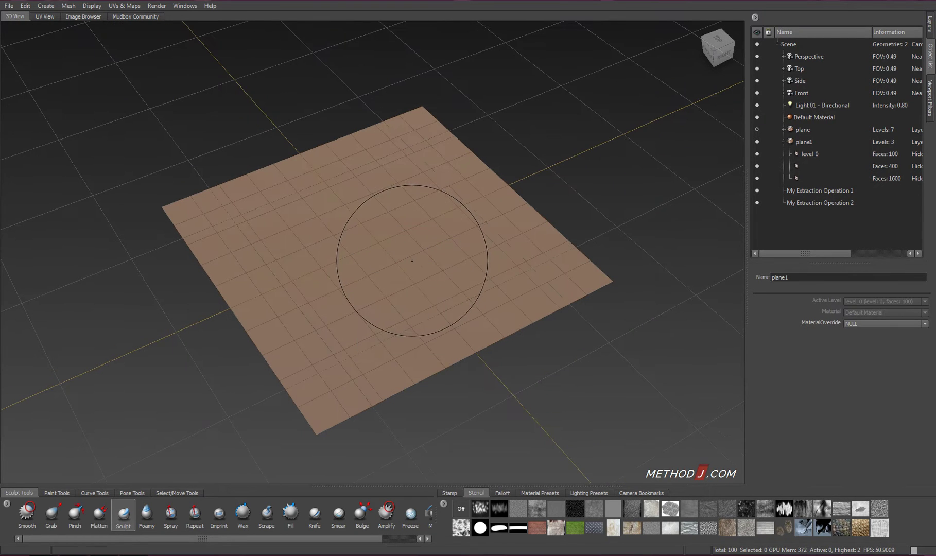
pyautogui.press('pageup')
pyautogui.press('pageup')
pyautogui.hotkey('shift', 'd')
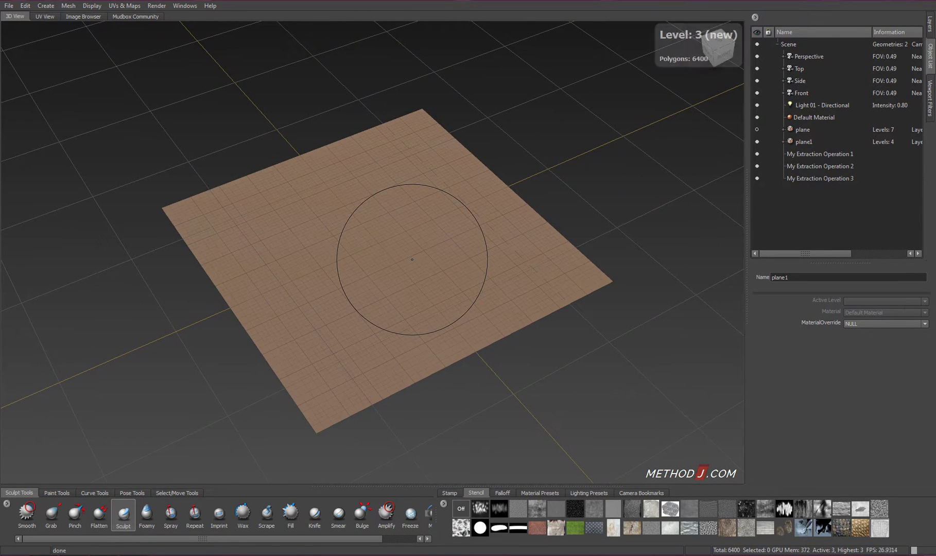
pyautogui.hotkey('shift', 'd')
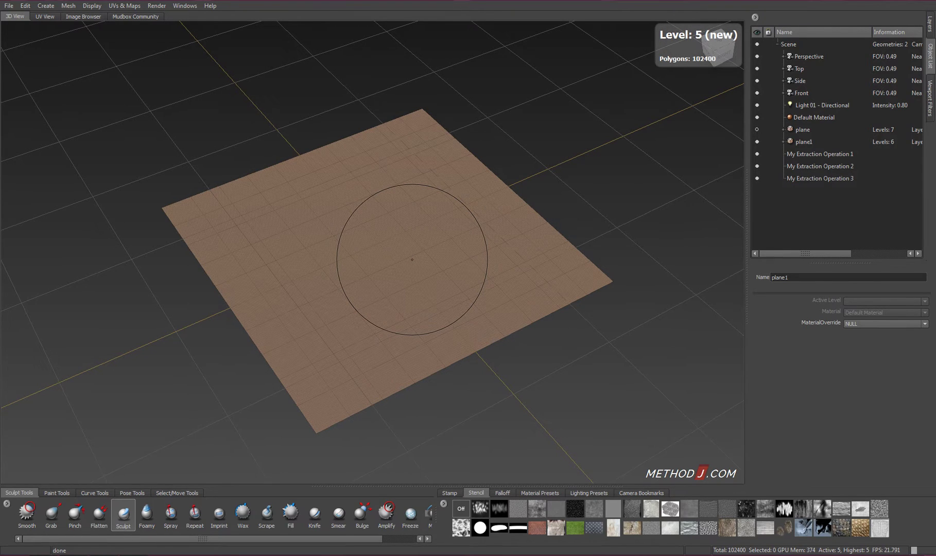
# Add spike_tile_4_vdm.tif from the lizard man folder as a new stencil.
pyautogui.click(444, 504)
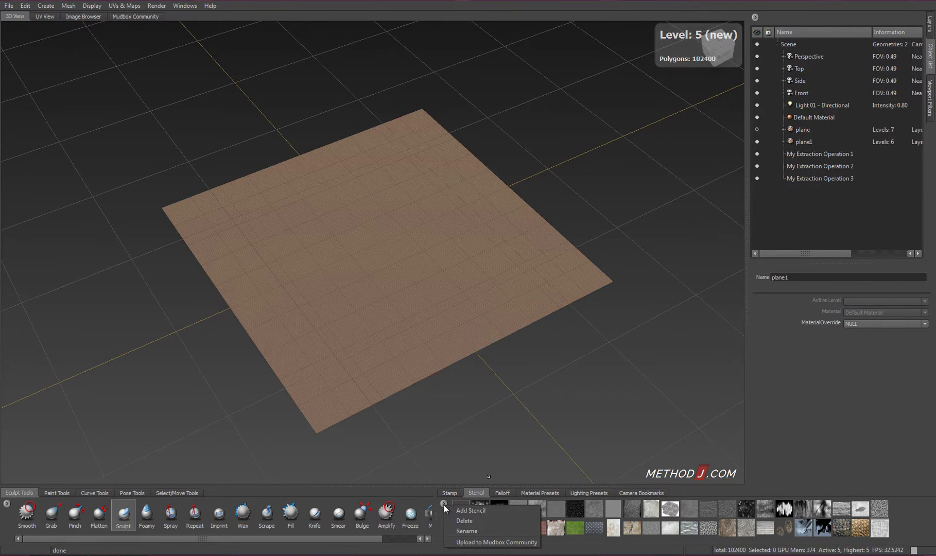
pyautogui.click(468, 510)
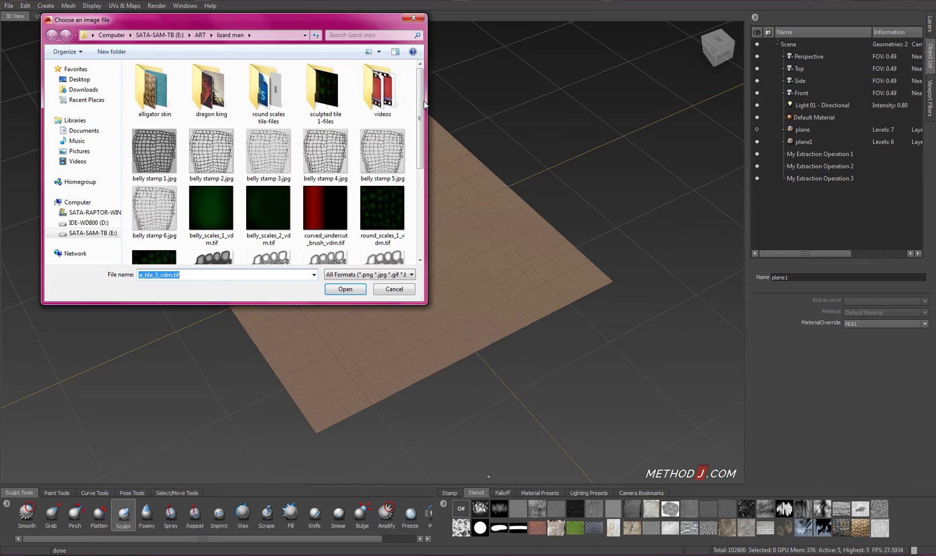
pyautogui.moveTo(425, 105); pyautogui.dragTo(427, 223)
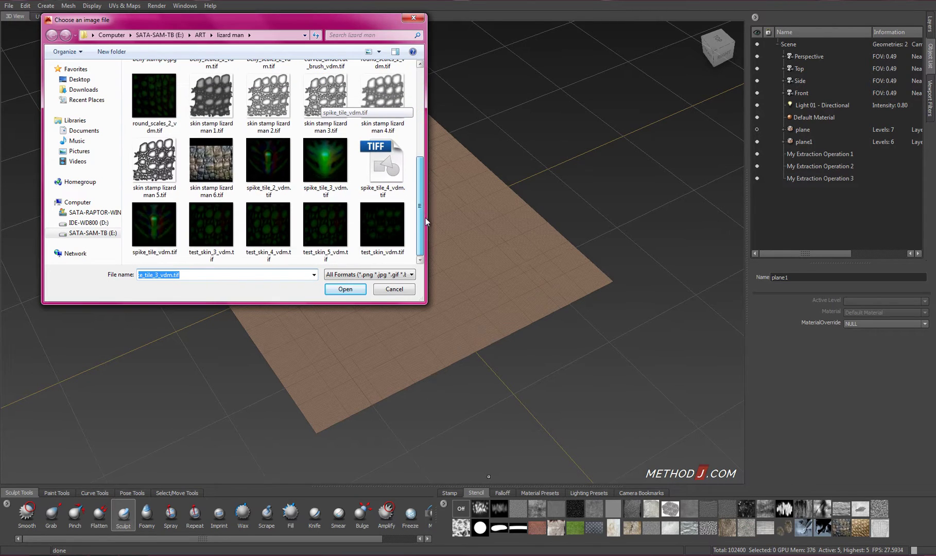
pyautogui.doubleClick(386, 176)
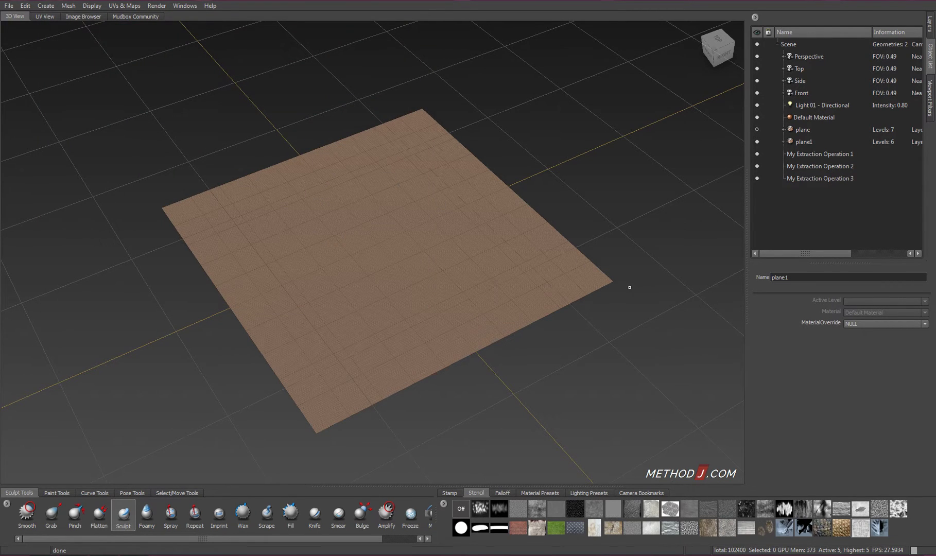
# View plane1 from the top and activate the spike_tile_4_vdm stencil.
pyautogui.moveTo(651, 171)
pyautogui.mouseDown(button='right')
pyautogui.moveTo(686, 172)
pyautogui.moveTo(651, 169)
pyautogui.mouseUp(button='right')
pyautogui.click(717, 40)
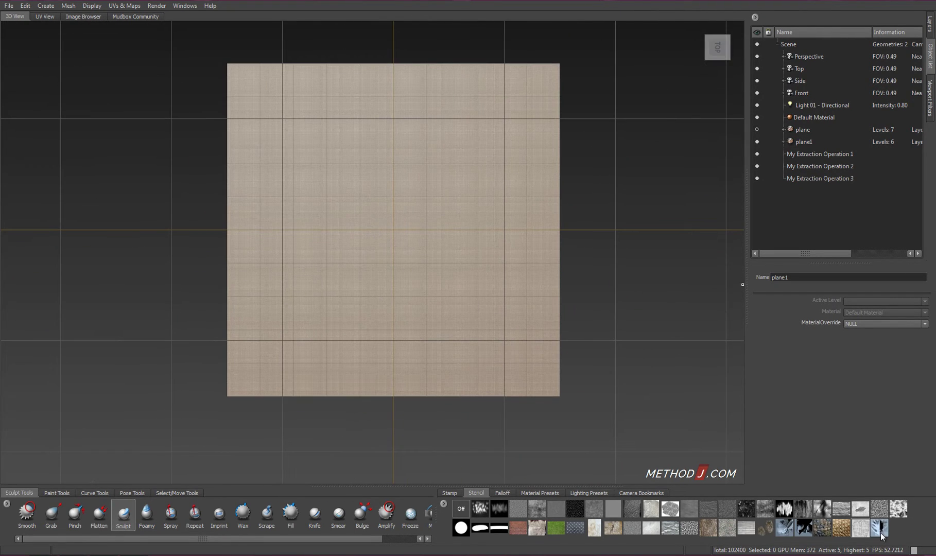
pyautogui.click(871, 528)
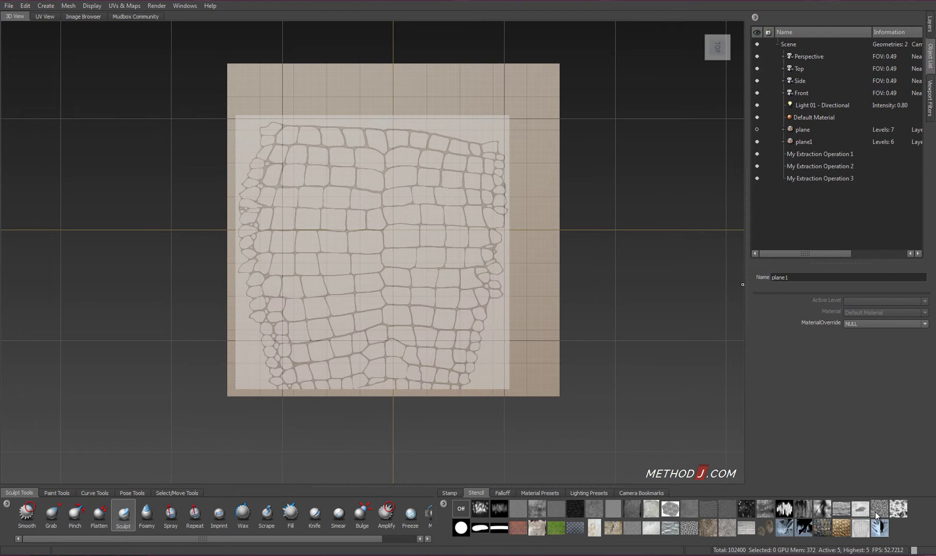
pyautogui.click(880, 529)
# Enlarge the spike stencil and line up plane1's edges with the stencil's borders.
pyautogui.moveTo(477, 265)
pyautogui.keyDown('alt'); pyautogui.mouseDown(button='middle')
pyautogui.moveTo(453, 293)
pyautogui.moveTo(454, 284)
pyautogui.mouseUp(button='middle'); pyautogui.keyUp('alt')
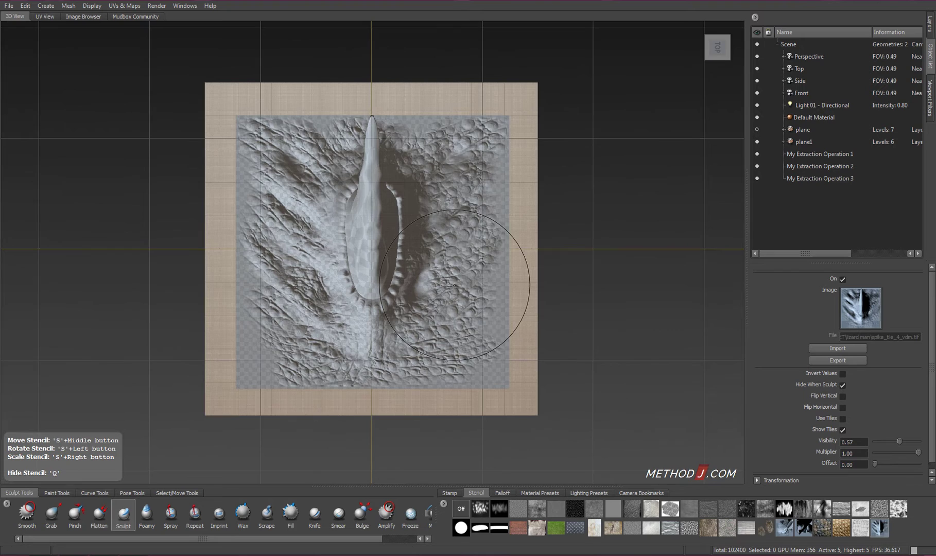
pyautogui.moveTo(454, 285); pyautogui.dragTo(500, 281, button='right')
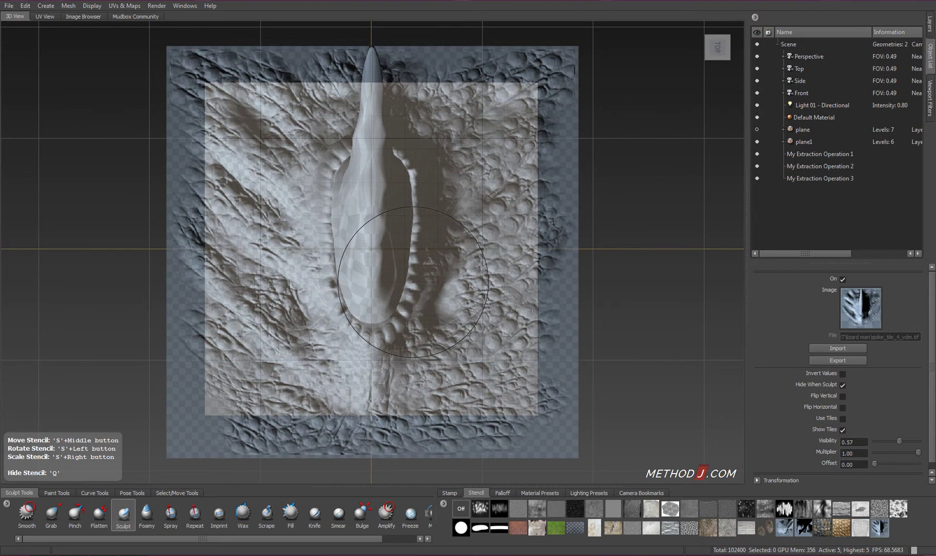
pyautogui.keyDown('alt'); pyautogui.moveTo(413, 282); pyautogui.dragTo(540, 254, button='right'); pyautogui.keyUp('alt')
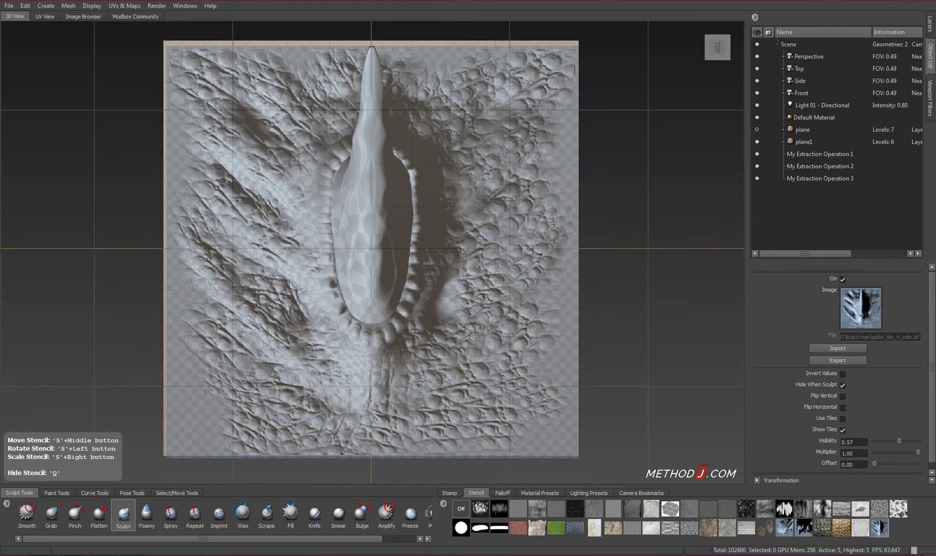
pyautogui.keyDown('alt'); pyautogui.moveTo(540, 253); pyautogui.dragTo(541, 256, button='middle'); pyautogui.keyUp('alt')
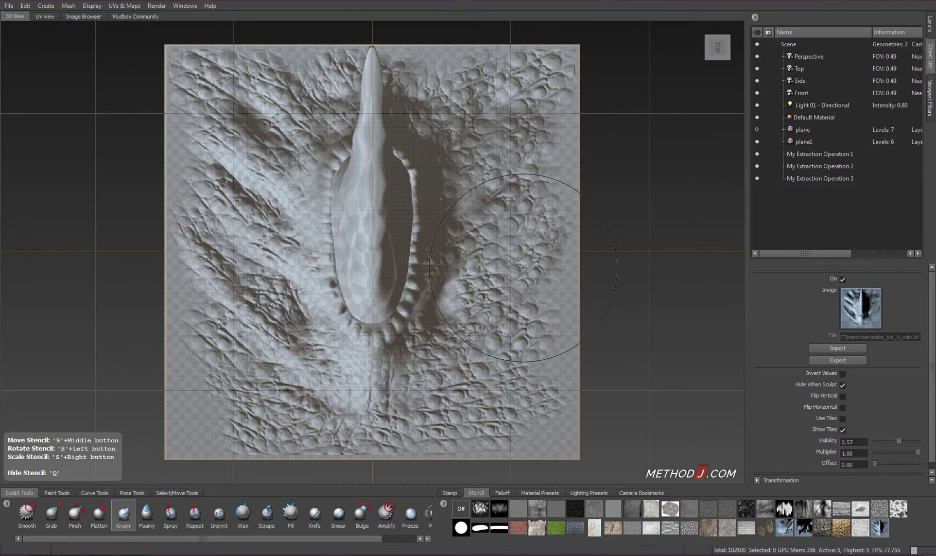
# Set the Sculpt tool's strength to 100 and its buildup to 100.
pyautogui.click(123, 513)
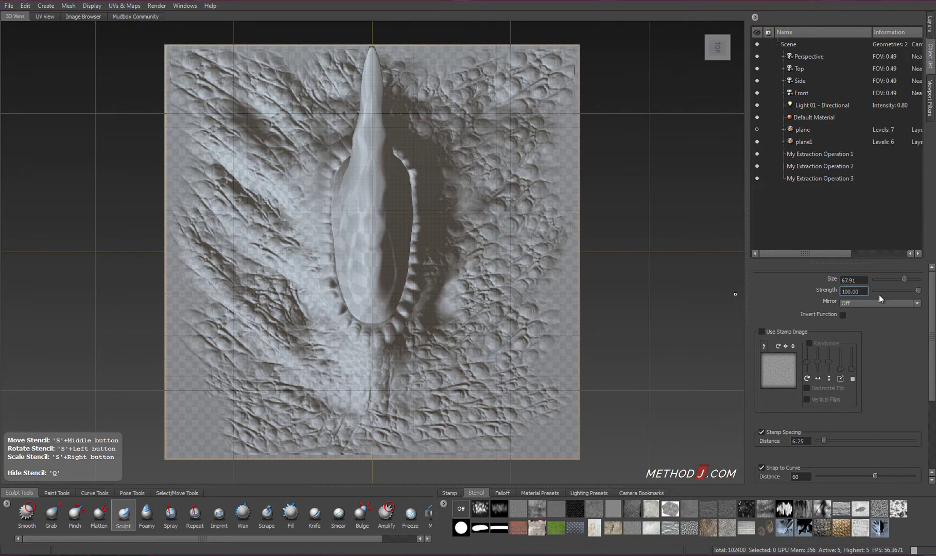
pyautogui.scroll(-3, 932, 311)
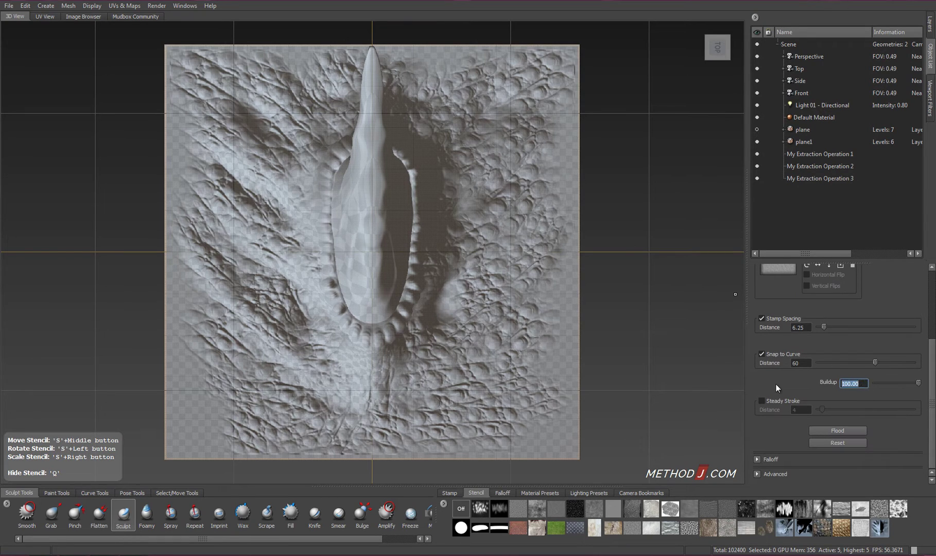
pyautogui.write('100')
pyautogui.press('Return')
# Sculpt the spike tile onto plane1 through the stencil and undo the excess strokes that distort the spike.
pyautogui.moveTo(432, 154)
pyautogui.mouseDown()
pyautogui.moveTo(392, 77)
pyautogui.moveTo(216, 72)
pyautogui.moveTo(247, 370)
pyautogui.moveTo(271, 400)
pyautogui.moveTo(550, 383)
pyautogui.moveTo(564, 92)
pyautogui.moveTo(373, 139)
pyautogui.moveTo(324, 242)
pyautogui.moveTo(346, 327)
pyautogui.moveTo(416, 313)
pyautogui.moveTo(438, 216)
pyautogui.mouseUp()
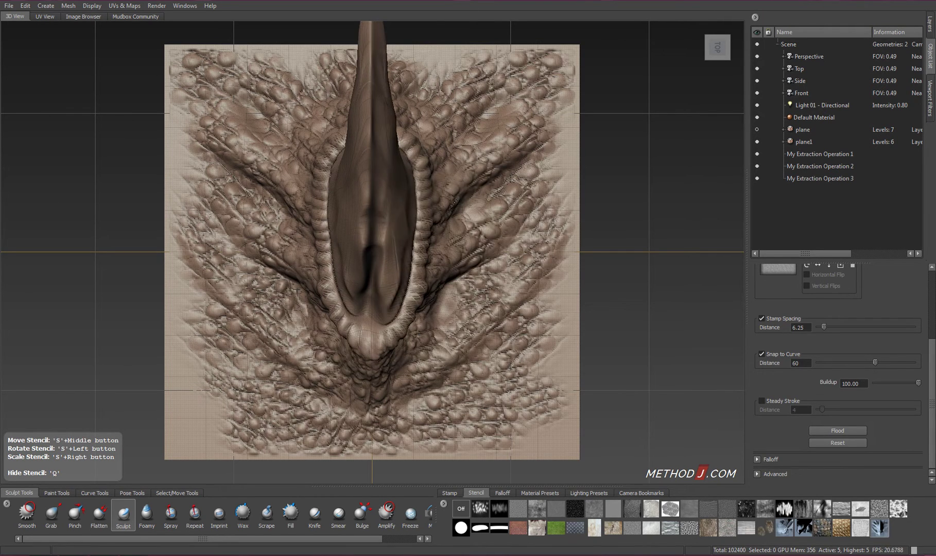
pyautogui.hotkey('ctrl', 'z')
pyautogui.hotkey('ctrl', 'z')
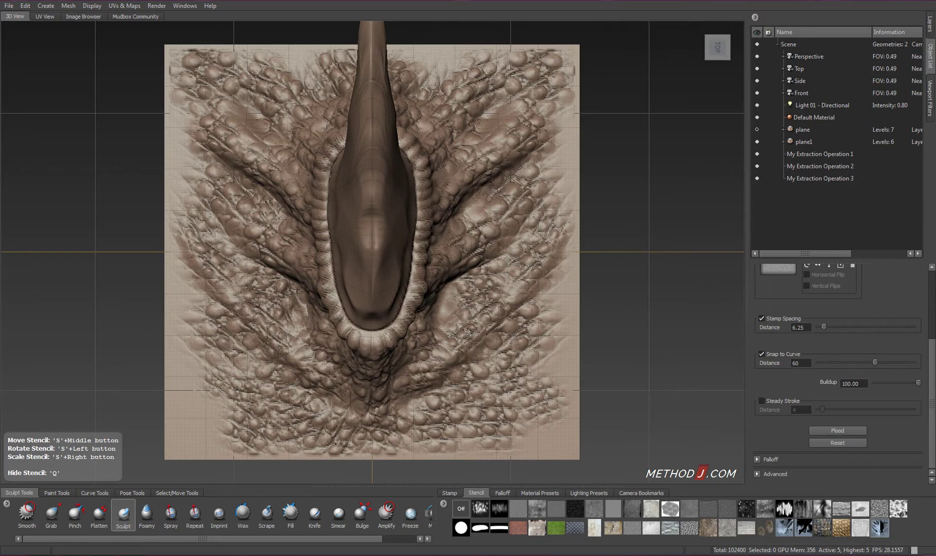
# Hide the stencil and examine the stamped spike on plane1 from the side.
pyautogui.keyDown('alt'); pyautogui.moveTo(535, 231); pyautogui.dragTo(422, 224); pyautogui.keyUp('alt')
pyautogui.press('q')
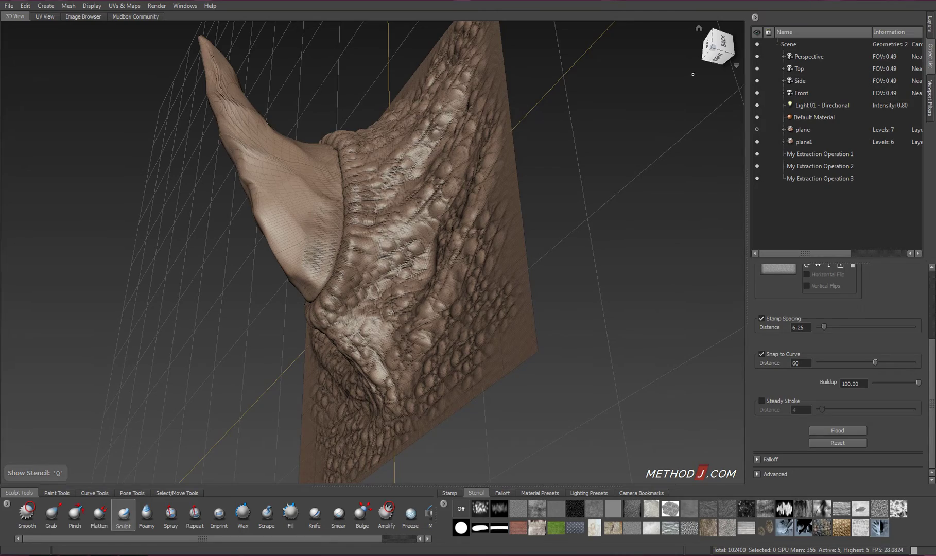
pyautogui.moveTo(591, 206)
pyautogui.keyDown('alt'); pyautogui.mouseDown()
pyautogui.moveTo(515, 227)
pyautogui.moveTo(539, 243)
pyautogui.moveTo(432, 328)
pyautogui.moveTo(476, 380)
pyautogui.moveTo(432, 401)
pyautogui.moveTo(247, 394)
pyautogui.moveTo(145, 371)
pyautogui.moveTo(243, 321)
pyautogui.mouseUp(); pyautogui.keyUp('alt')
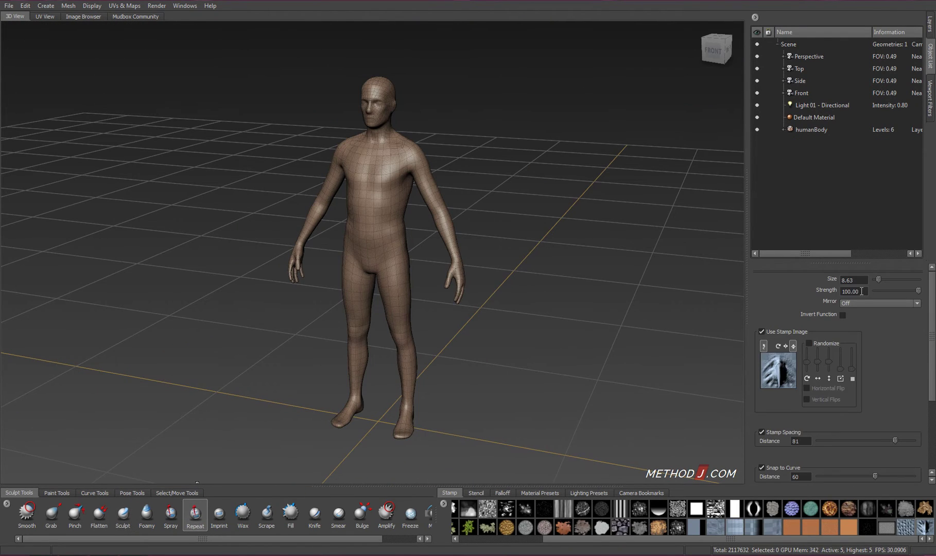
# Try a Repeat tool stroke with the spike stamp on humanBody, from the back of the head down the spine.
pyautogui.moveTo(933, 326); pyautogui.dragTo(933, 403)
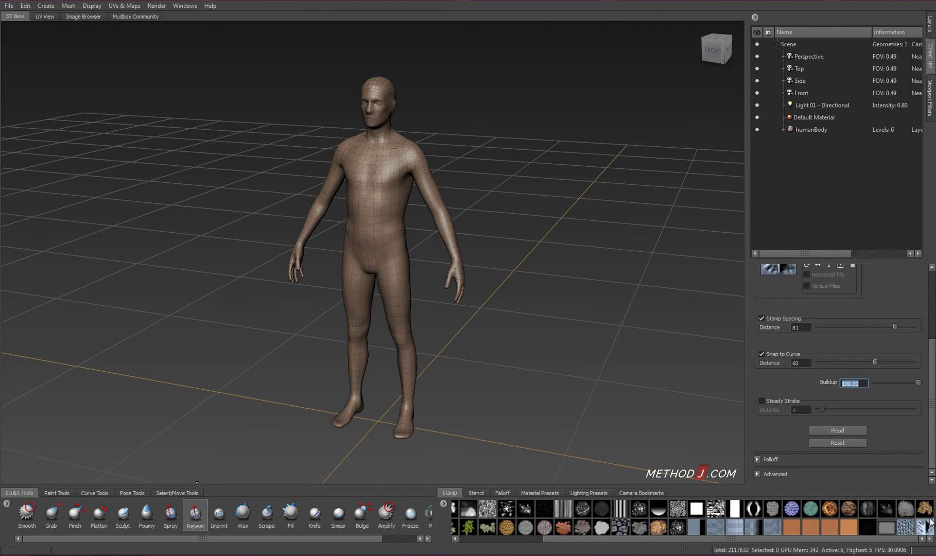
pyautogui.scroll(3, 899, 331)
pyautogui.keyDown('alt'); pyautogui.moveTo(548, 230); pyautogui.dragTo(480, 235); pyautogui.keyUp('alt')
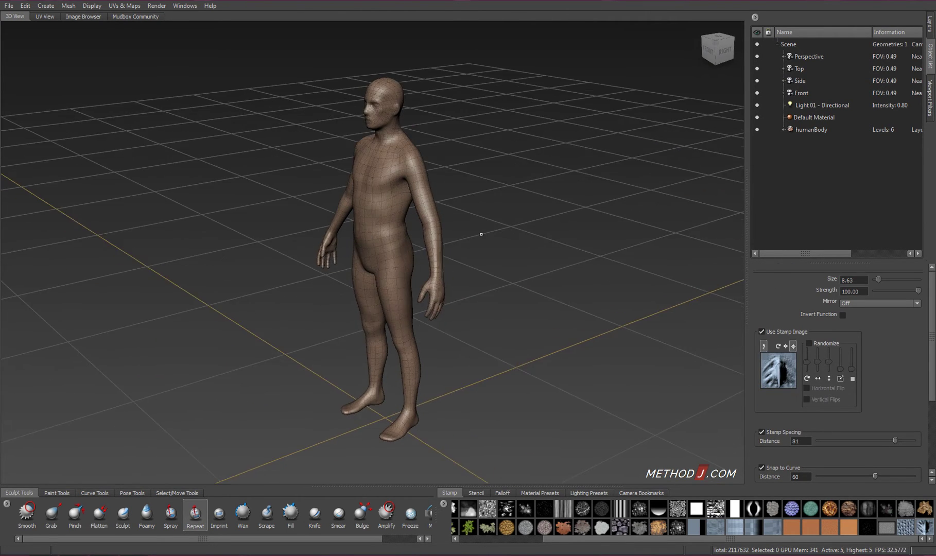
pyautogui.keyDown('alt'); pyautogui.moveTo(480, 235); pyautogui.dragTo(591, 201, button='right'); pyautogui.keyUp('alt')
pyautogui.keyDown('alt'); pyautogui.moveTo(592, 201); pyautogui.dragTo(381, 173); pyautogui.keyUp('alt')
pyautogui.keyDown('alt'); pyautogui.moveTo(381, 173); pyautogui.dragTo(386, 217, button='middle'); pyautogui.keyUp('alt')
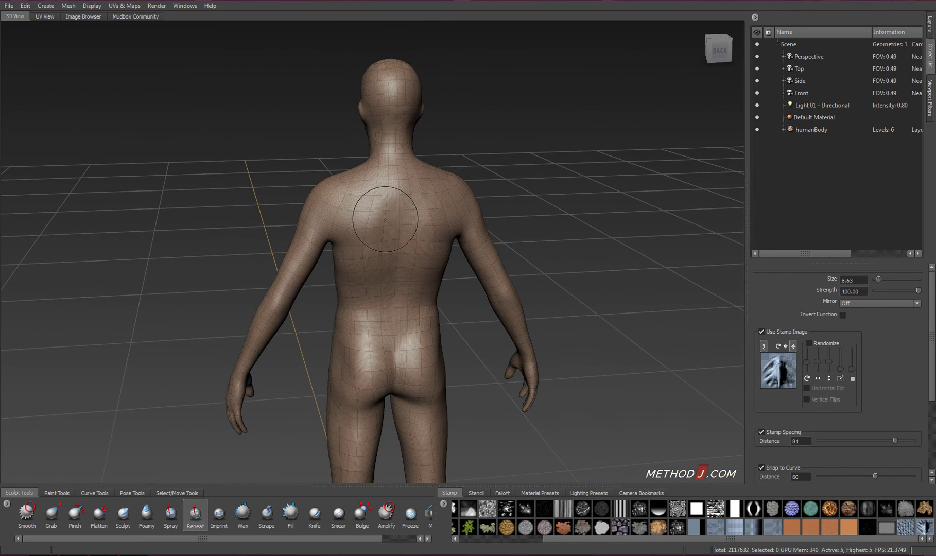
pyautogui.keyDown('alt'); pyautogui.moveTo(387, 217); pyautogui.dragTo(388, 207, button='right'); pyautogui.keyUp('alt')
pyautogui.keyDown('alt'); pyautogui.moveTo(389, 207); pyautogui.dragTo(397, 229, button='middle'); pyautogui.keyUp('alt')
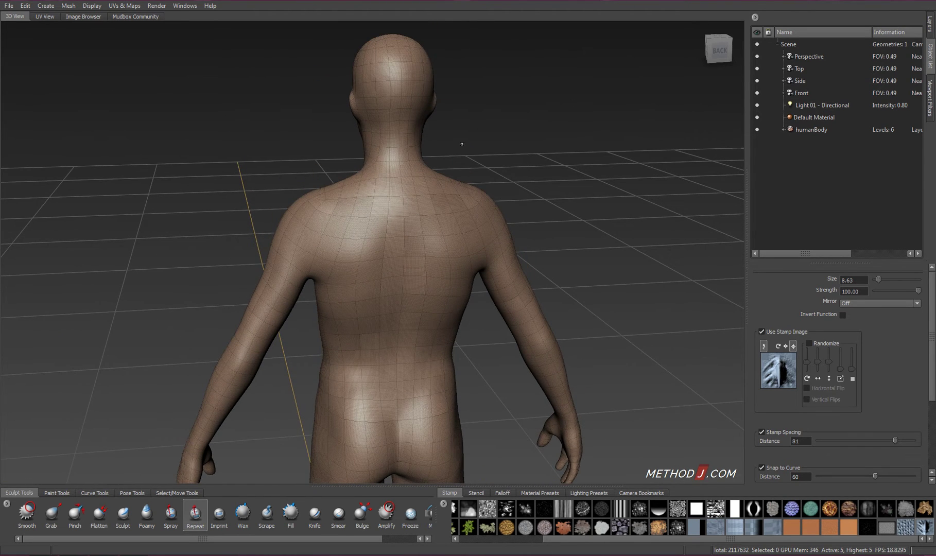
pyautogui.keyDown('alt'); pyautogui.moveTo(397, 229); pyautogui.dragTo(423, 151); pyautogui.keyUp('alt')
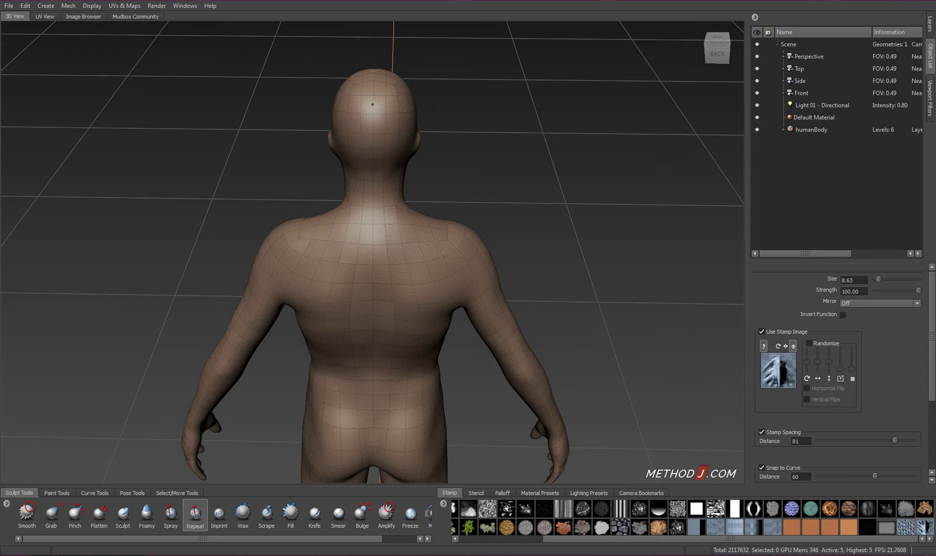
pyautogui.moveTo(373, 105); pyautogui.dragTo(367, 430)
# Examine the spikes along the spine from the side and undo the stroke.
pyautogui.keyDown('alt'); pyautogui.moveTo(431, 345); pyautogui.dragTo(289, 321); pyautogui.keyUp('alt')
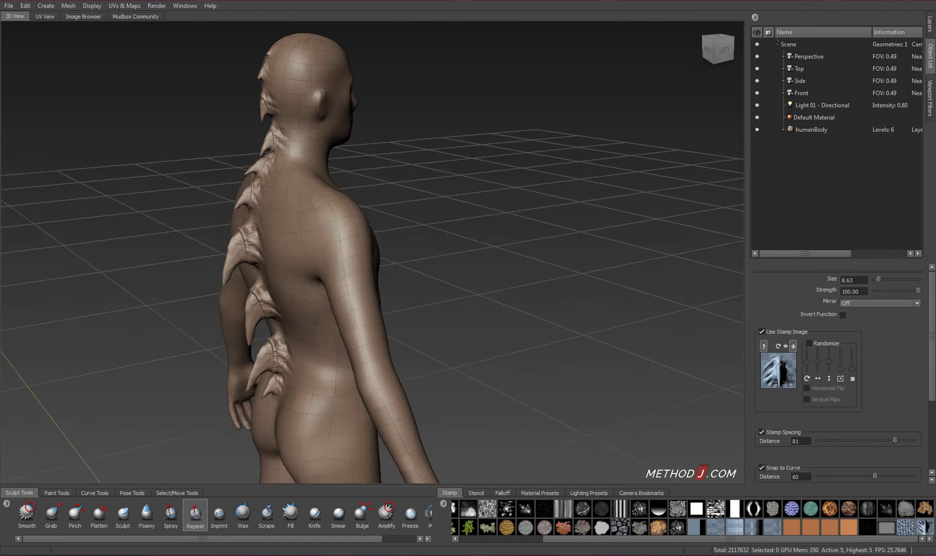
pyautogui.keyDown('alt'); pyautogui.moveTo(314, 324); pyautogui.dragTo(332, 278); pyautogui.keyUp('alt')
pyautogui.hotkey('ctrl', 'z')
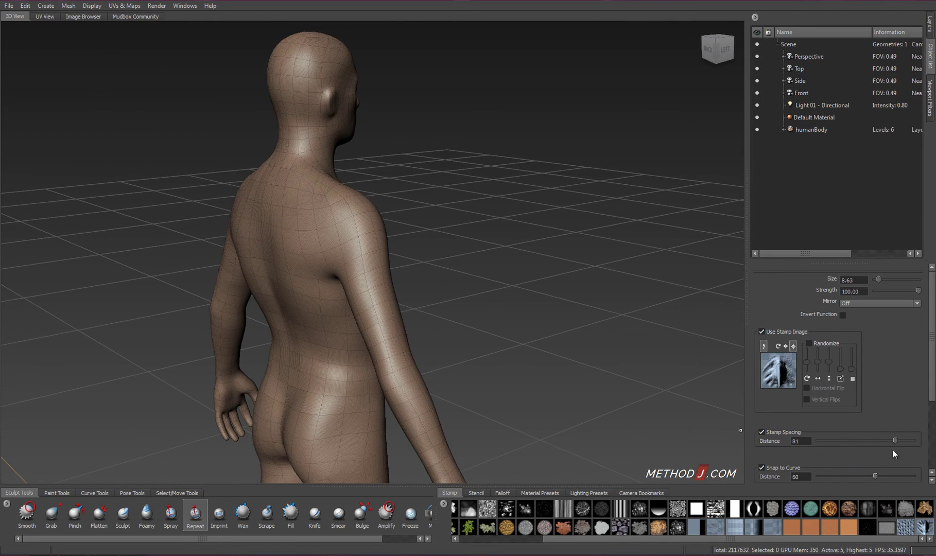
# Set the stamp spacing distance to 100, try the spike stroke down the back again and undo it.
pyautogui.moveTo(895, 440); pyautogui.dragTo(913, 441)
pyautogui.moveTo(332, 145)
pyautogui.keyDown('alt'); pyautogui.mouseDown()
pyautogui.moveTo(325, 123)
pyautogui.moveTo(311, 147)
pyautogui.moveTo(314, 188)
pyautogui.moveTo(389, 162)
pyautogui.mouseUp(); pyautogui.keyUp('alt')
pyautogui.hotkey('ctrl', 'z')
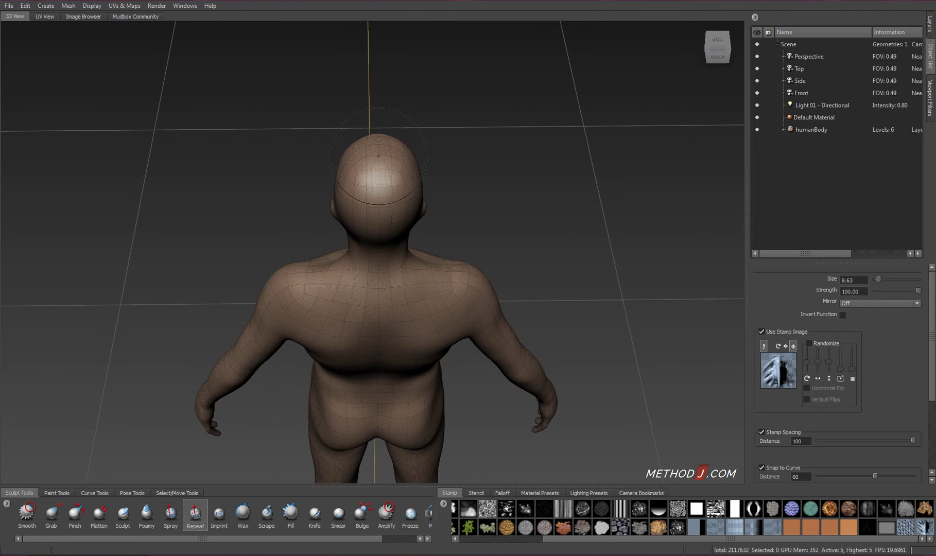
pyautogui.moveTo(379, 197)
pyautogui.mouseDown()
pyautogui.moveTo(375, 376)
pyautogui.moveTo(345, 381)
pyautogui.moveTo(282, 338)
pyautogui.moveTo(312, 355)
pyautogui.moveTo(337, 329)
pyautogui.mouseUp()
pyautogui.hotkey('ctrl', 'z')
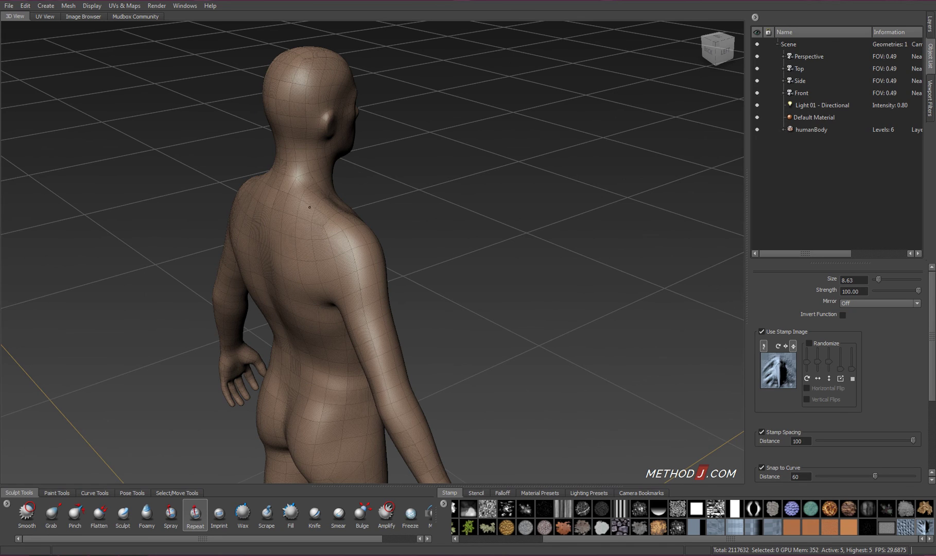
# Stamp single spikes one below another on humanBody's back, from beside the shoulder blade down to the hip.
pyautogui.click(299, 227)
pyautogui.click(292, 291)
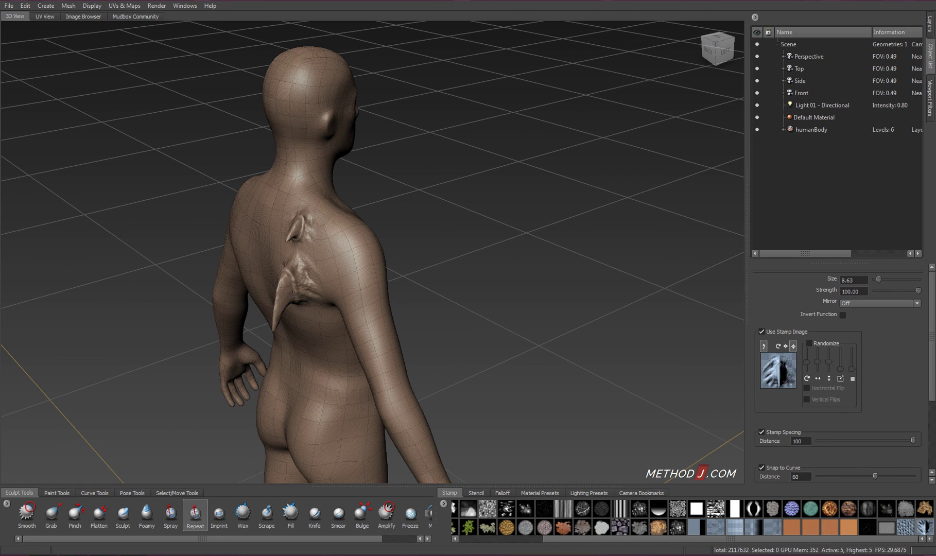
pyautogui.click(296, 322)
pyautogui.click(317, 383)
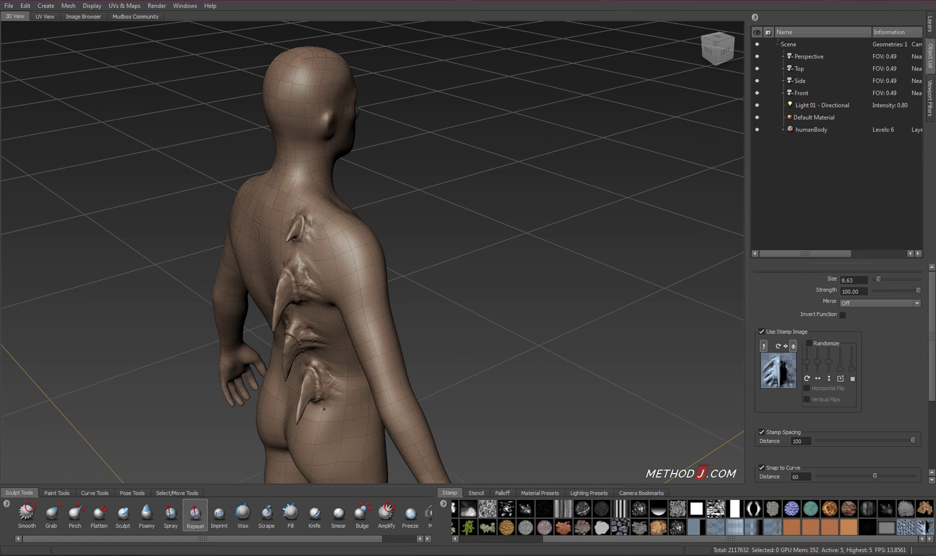
pyautogui.click(326, 427)
pyautogui.click(329, 463)
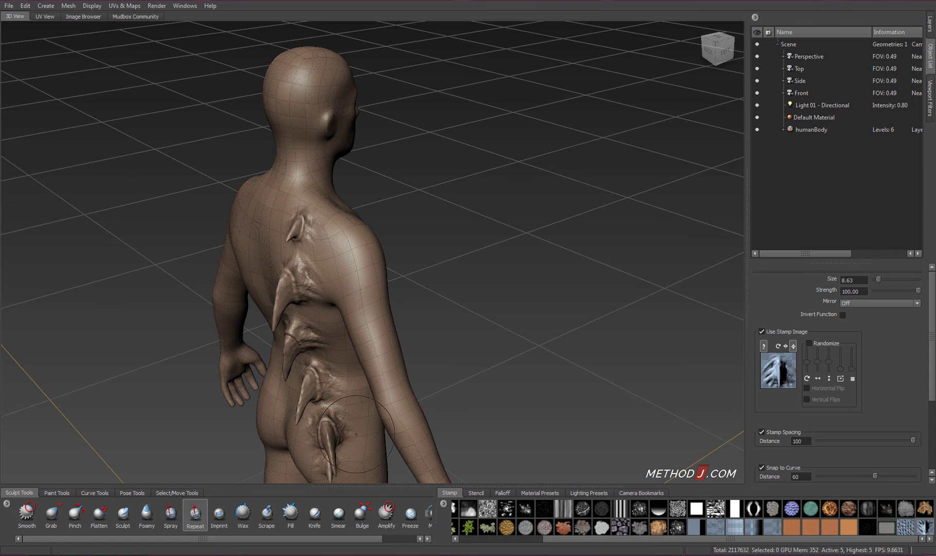